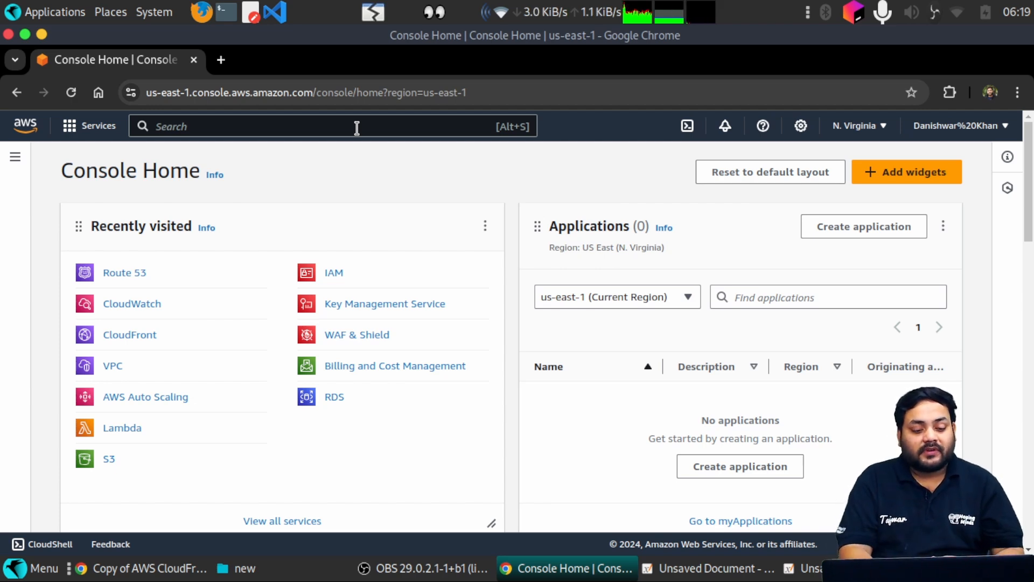
Step: Find the S3 service in the console and start creating a new bucket
text(s3)
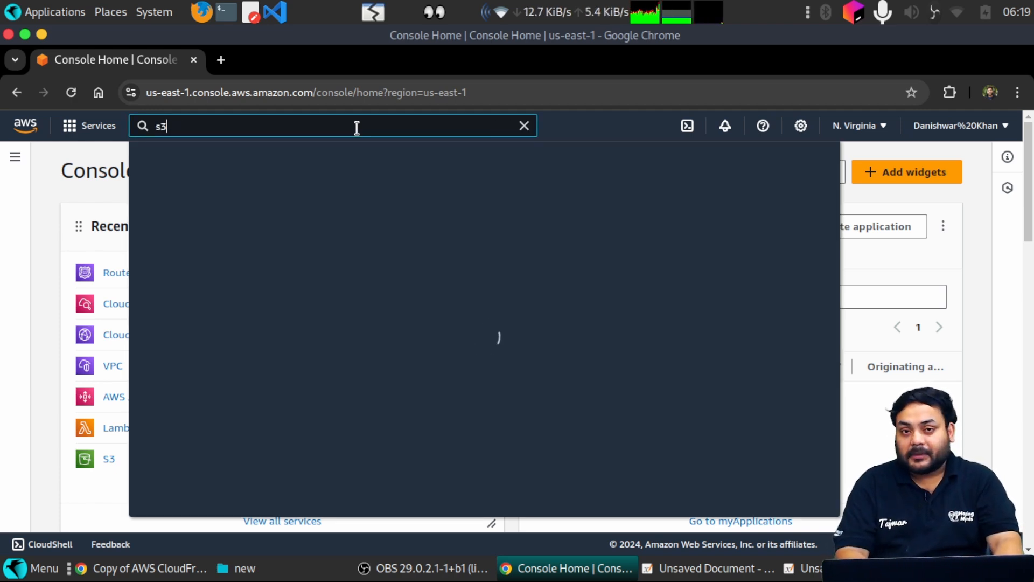
mouse_move(364, 258)
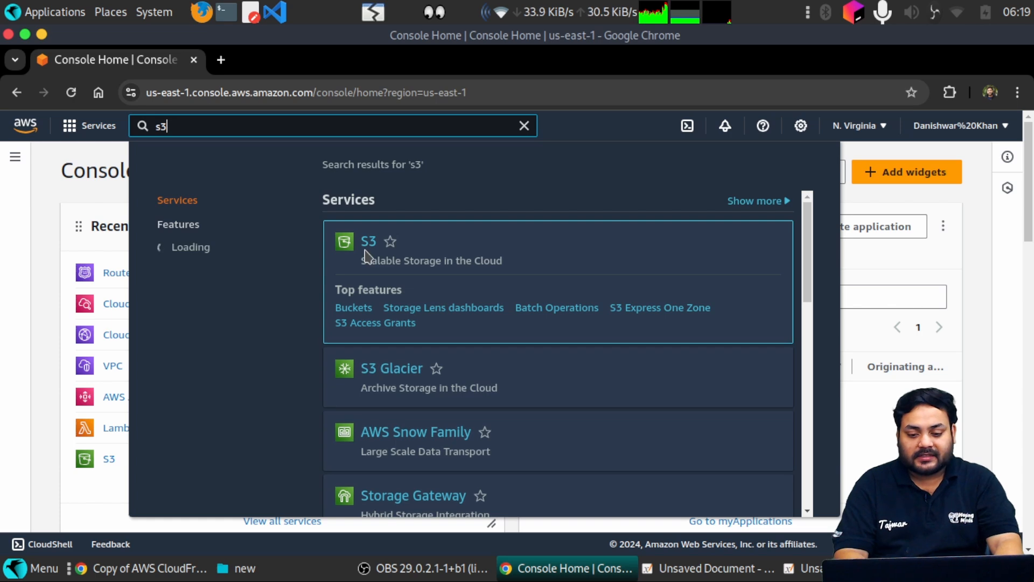
click(366, 242)
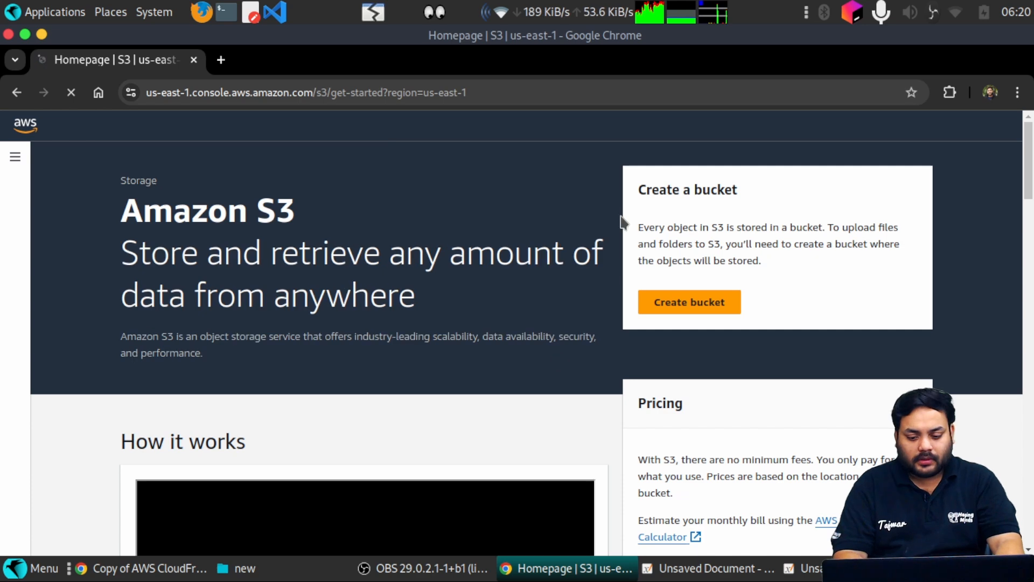
click(687, 300)
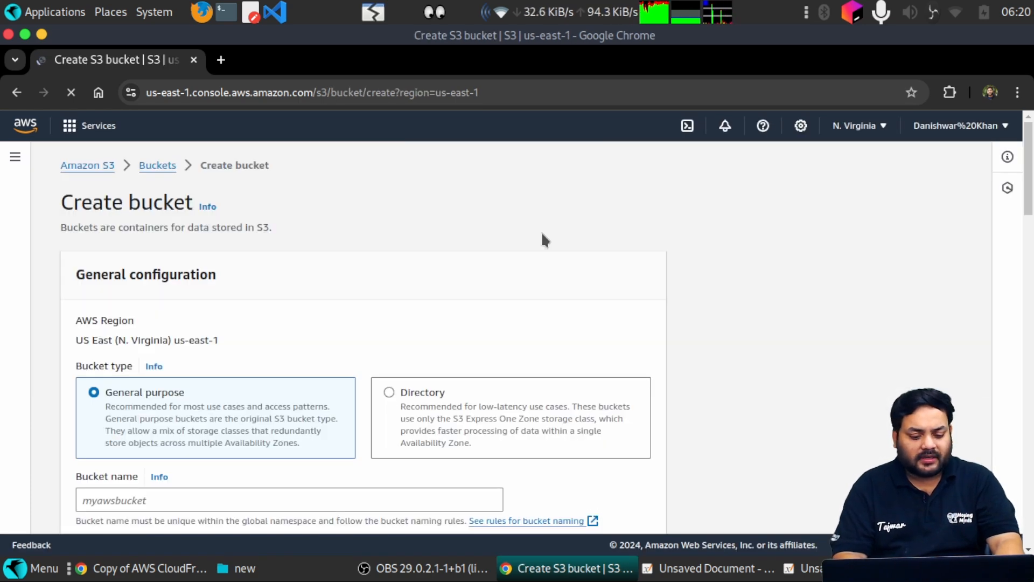
Step: Name the new general purpose bucket mybcket85693
scroll(542, 239, down, 3)
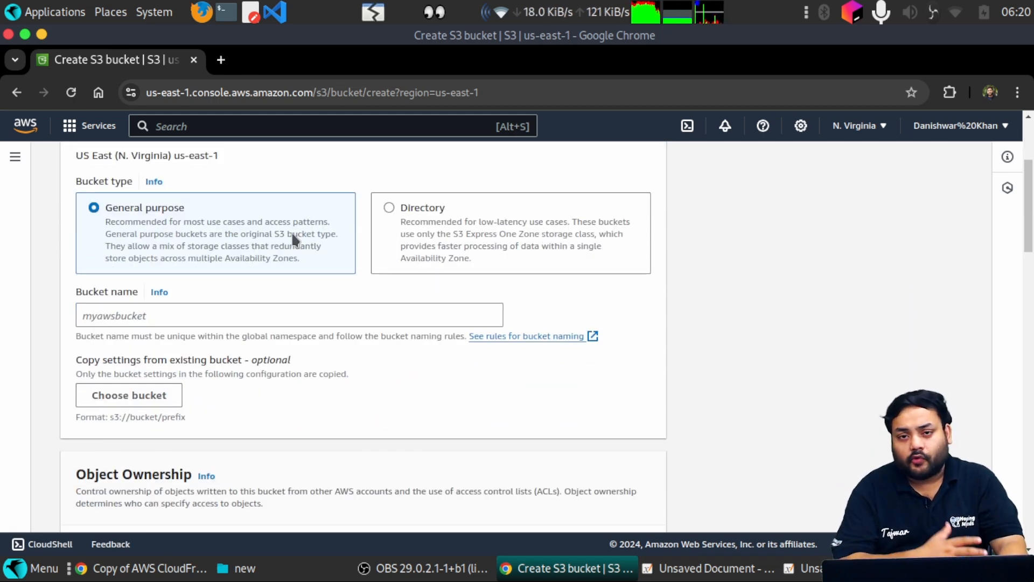
click(252, 308)
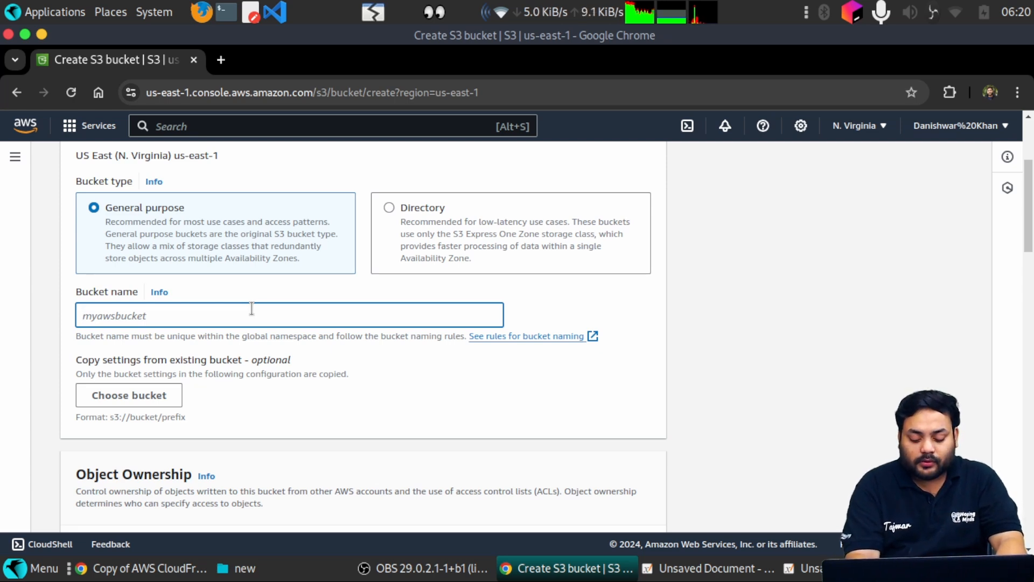
text(my)
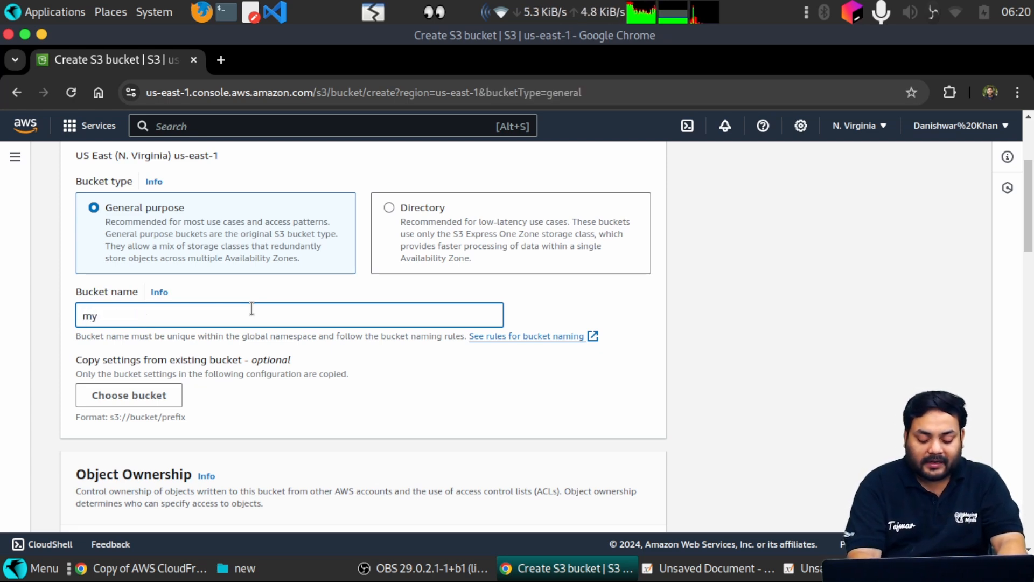
text(bcket)
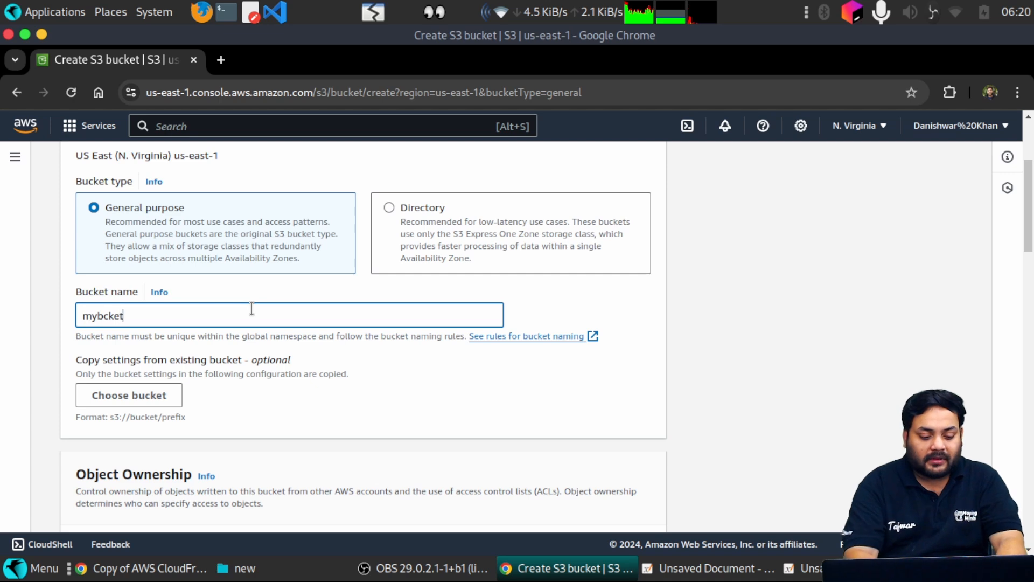
text(8)
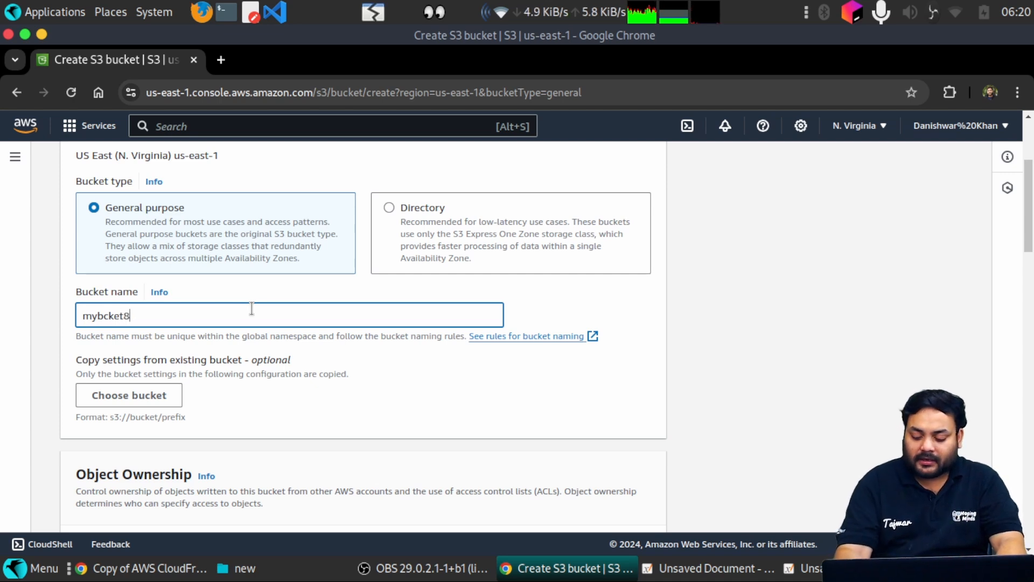
text(5693)
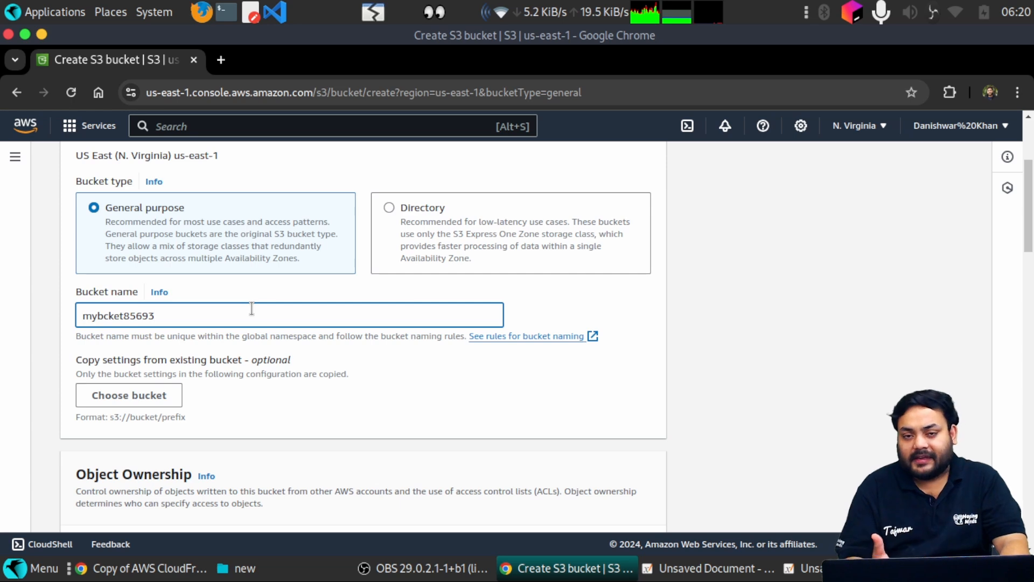
click(333, 400)
Step: Set the bucket's Object Ownership to ACLs enabled, keeping Bucket owner preferred
scroll(333, 400, down, 5)
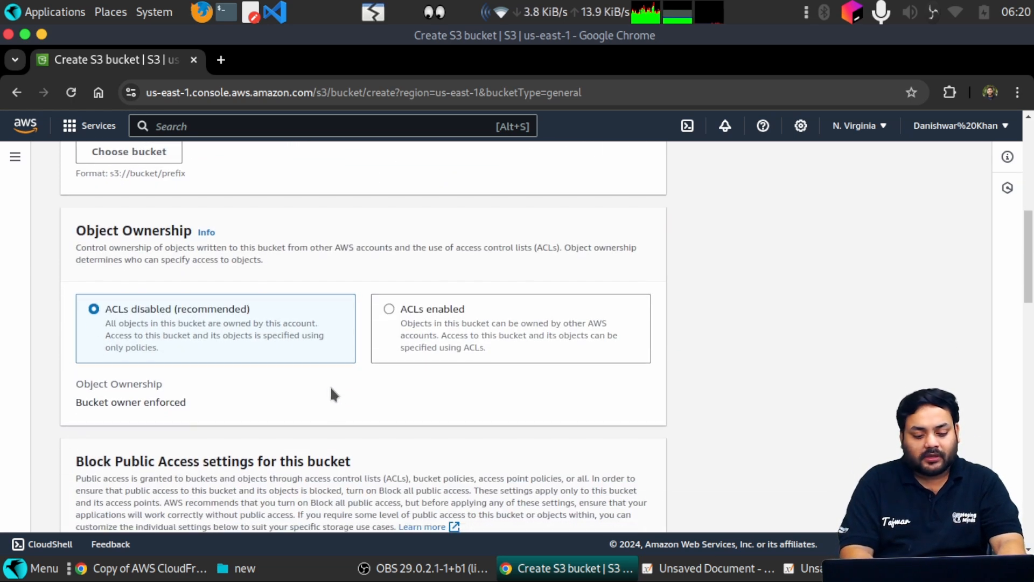
click(389, 309)
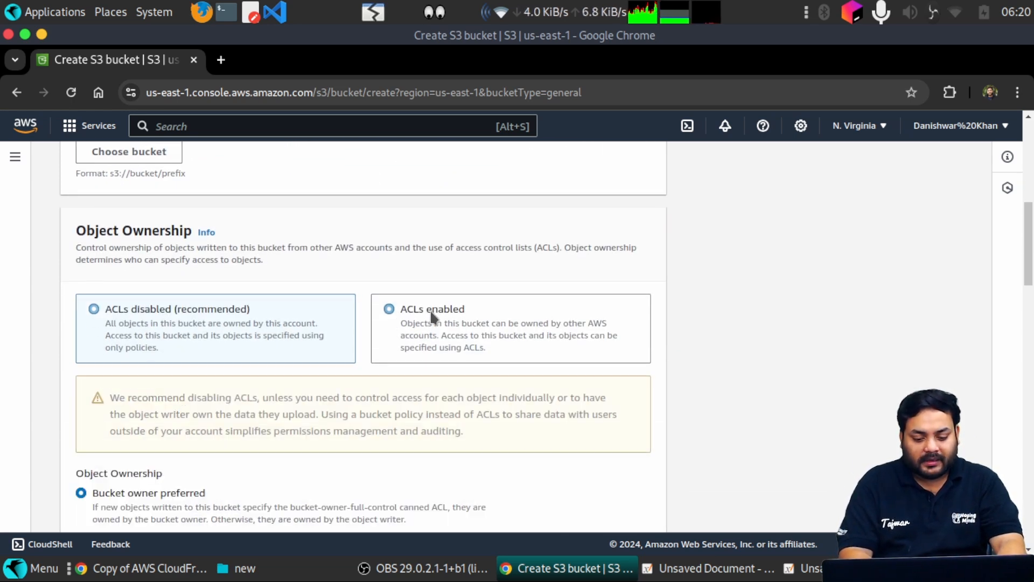
scroll(381, 319, down, 3)
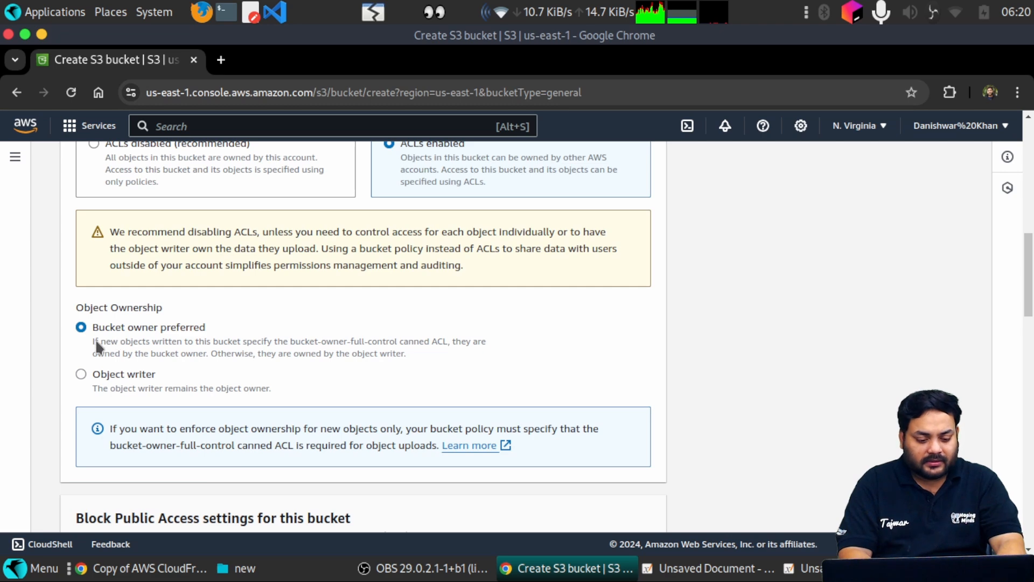
Step: Turn off Block all public access for the bucket and acknowledge that its objects might become public
scroll(95, 339, down, 4)
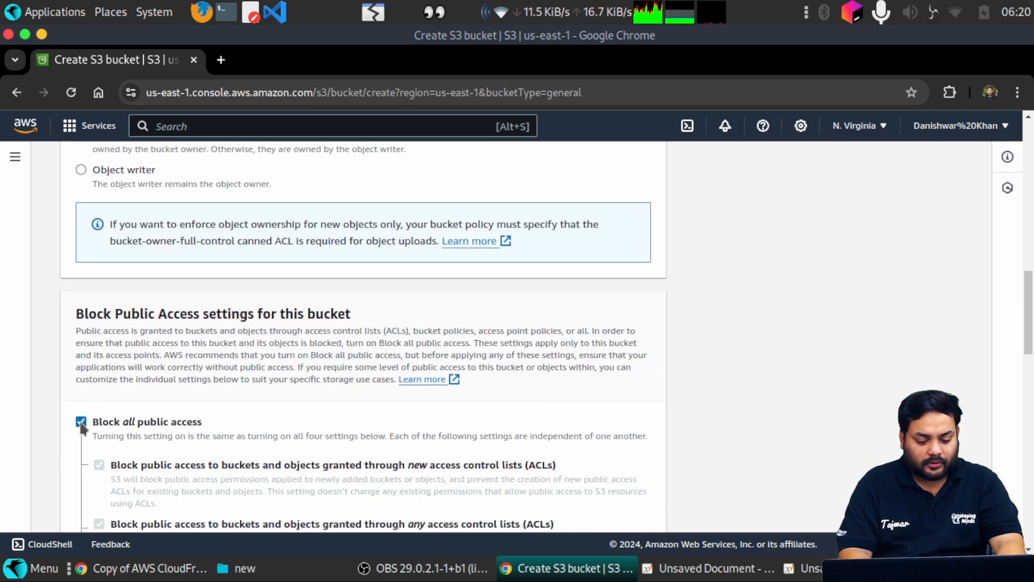
click(81, 422)
scroll(261, 374, down, 5)
scroll(263, 379, down, 3)
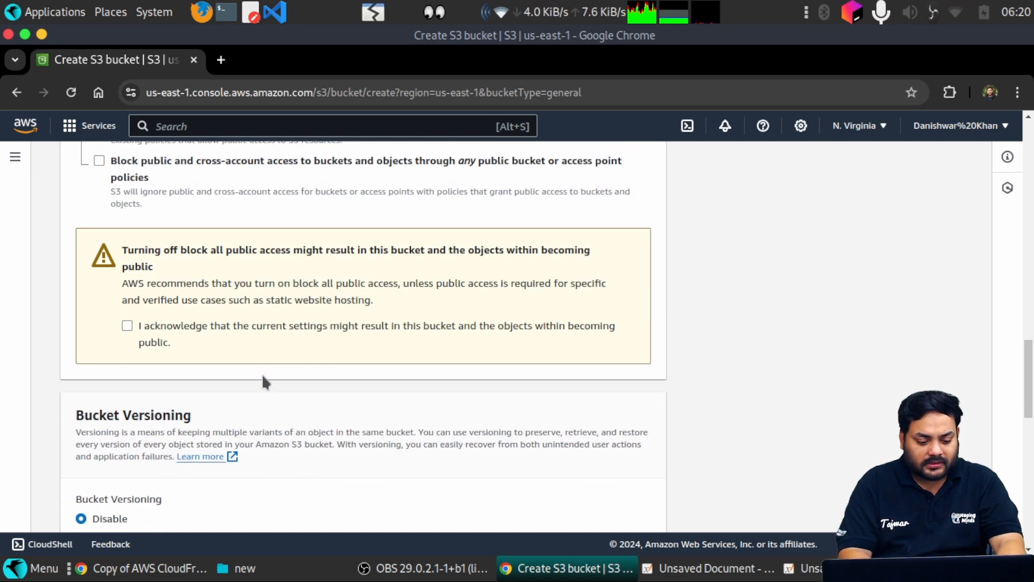
click(125, 327)
scroll(190, 335, down, 2)
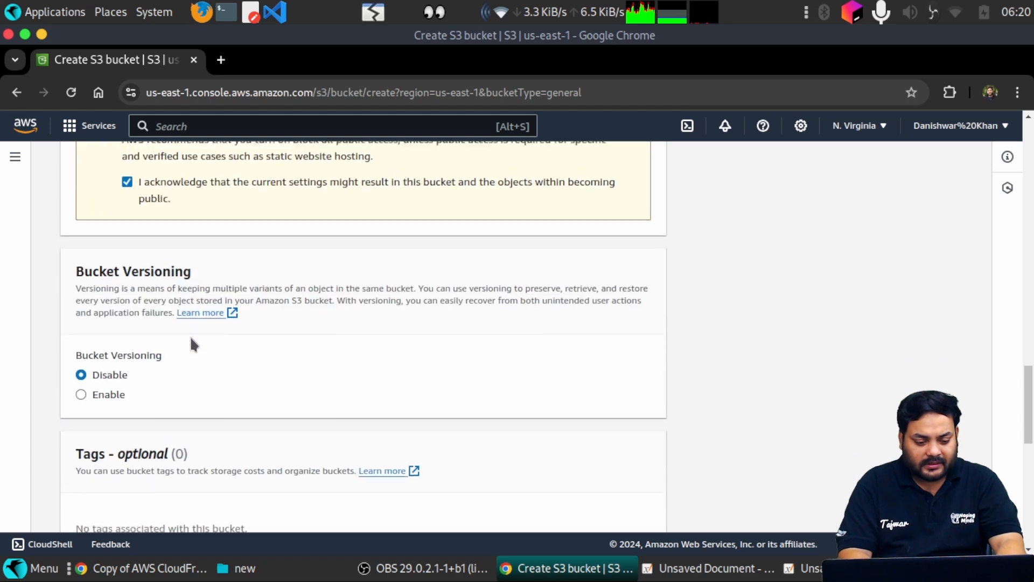
Step: Enable Bucket Versioning and create the bucket with the remaining default settings
click(80, 391)
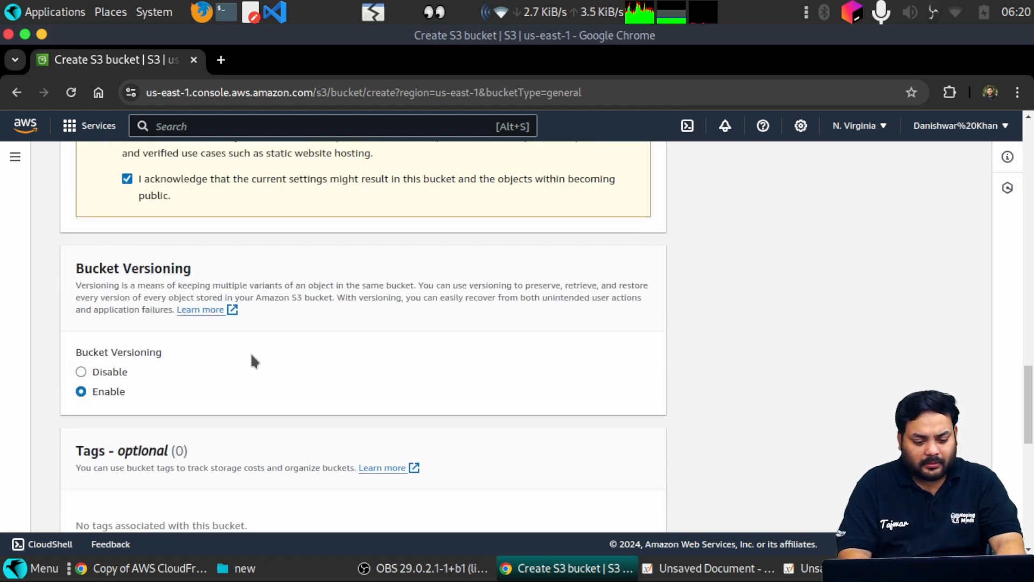
scroll(250, 352, down, 6)
scroll(251, 356, down, 2)
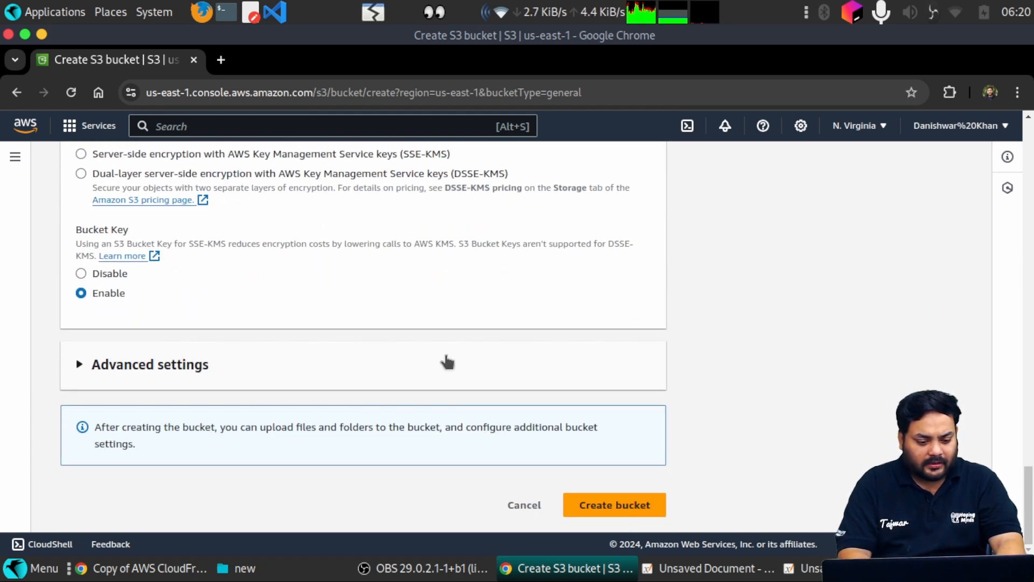
click(607, 502)
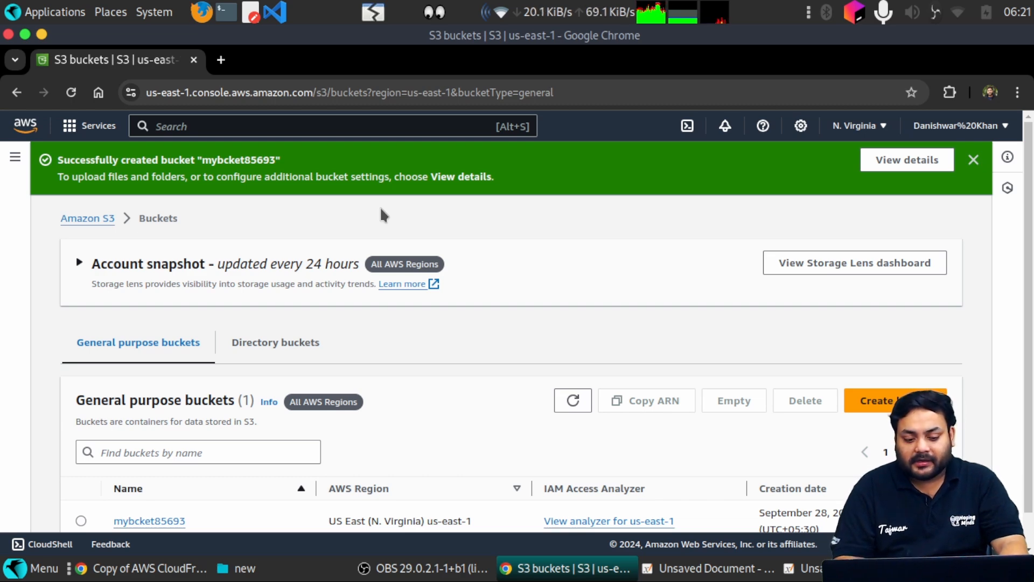
Step: Open the mybcket85693 bucket and start an upload to it
scroll(346, 358, down, 1)
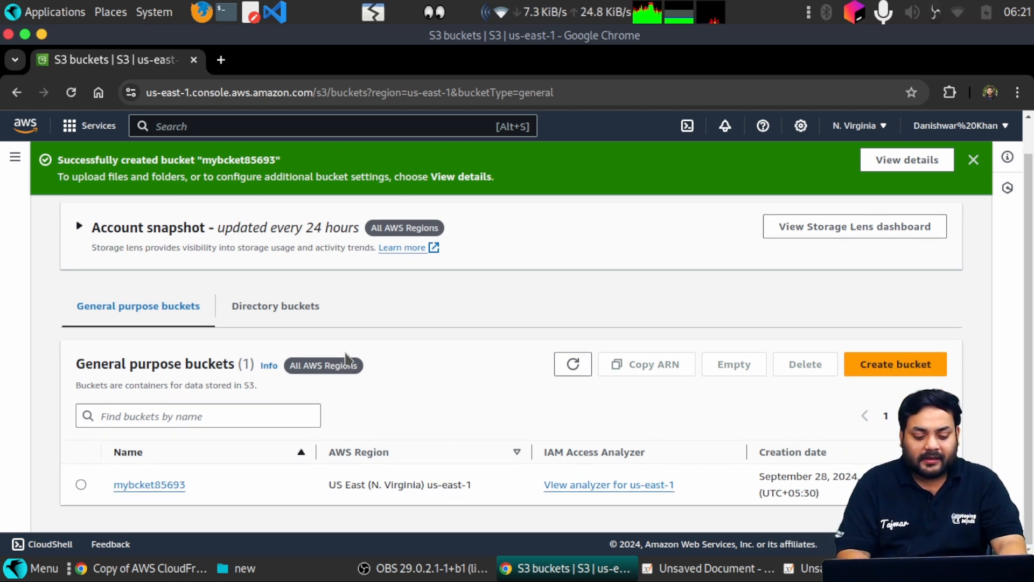
click(160, 486)
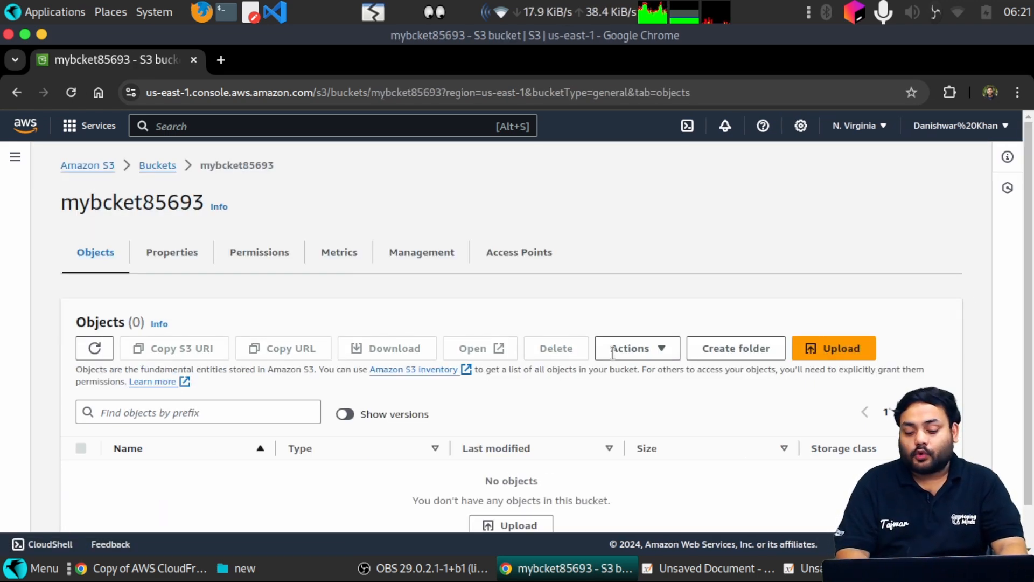
click(842, 351)
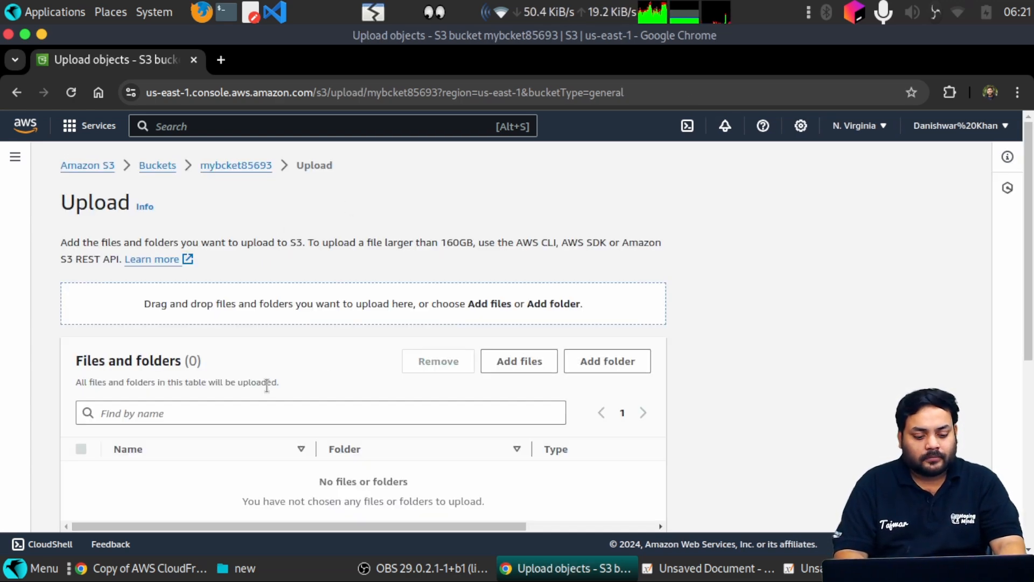
scroll(267, 385, down, 3)
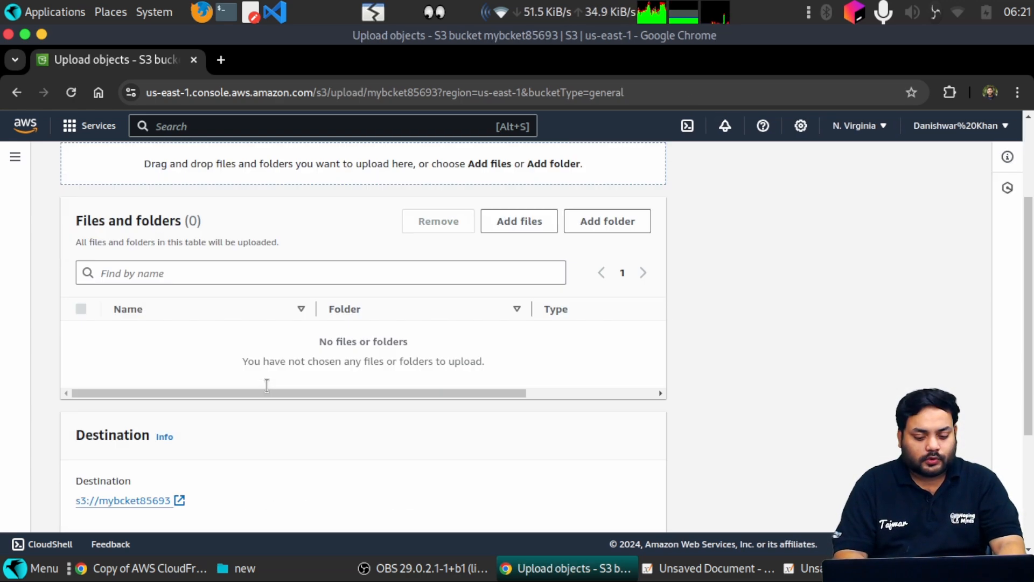
click(542, 229)
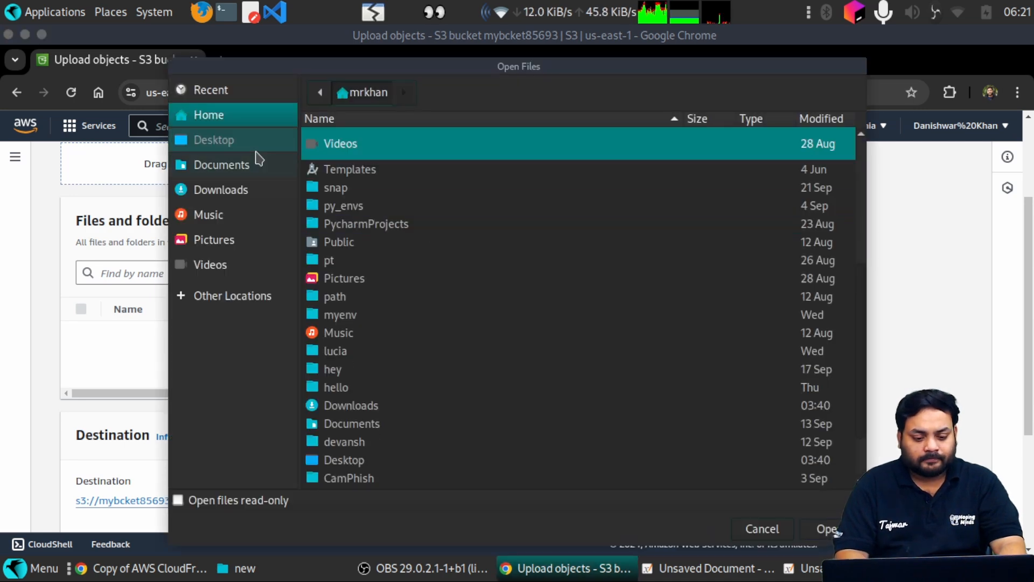
click(255, 151)
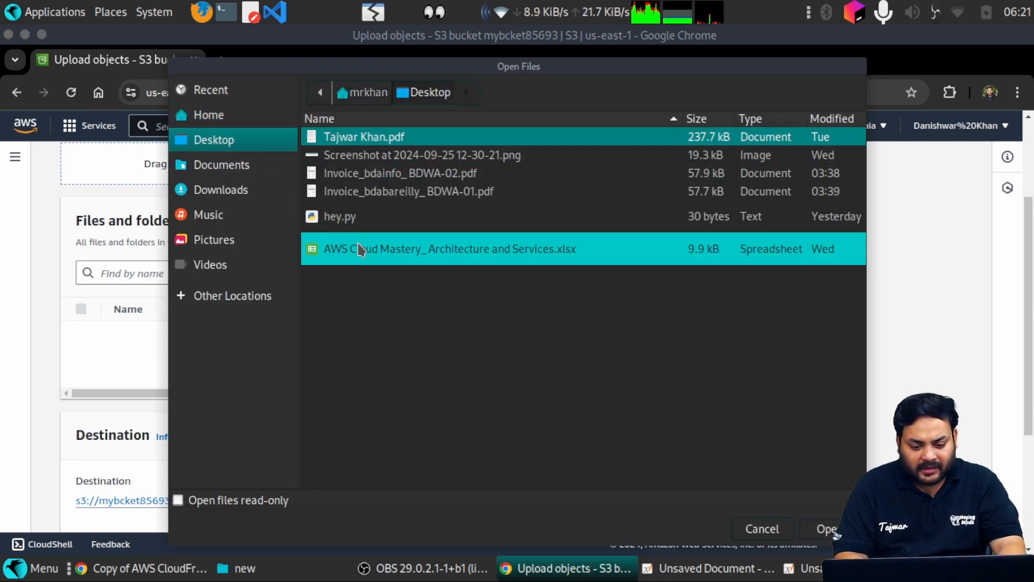
click(358, 156)
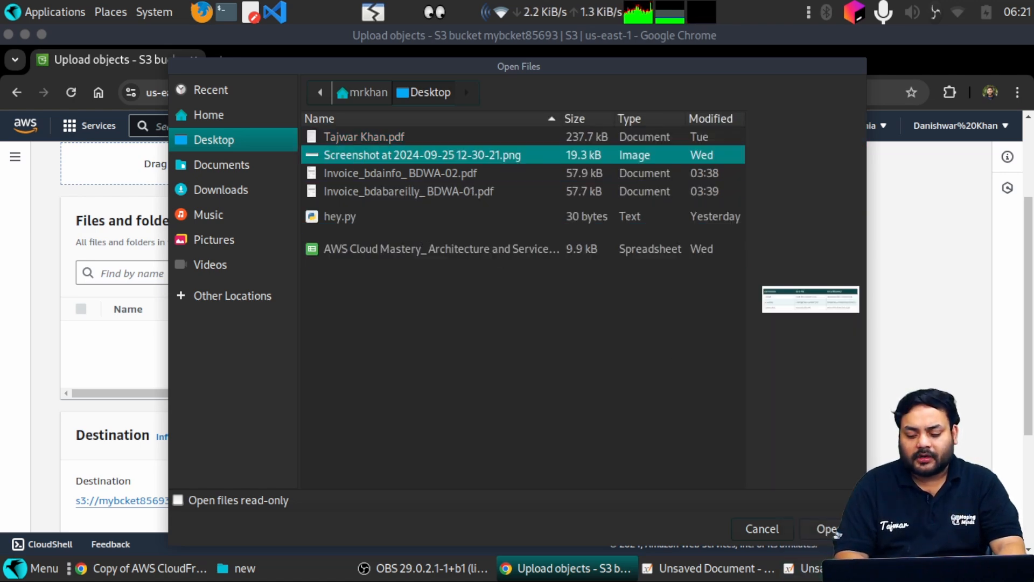
click(835, 530)
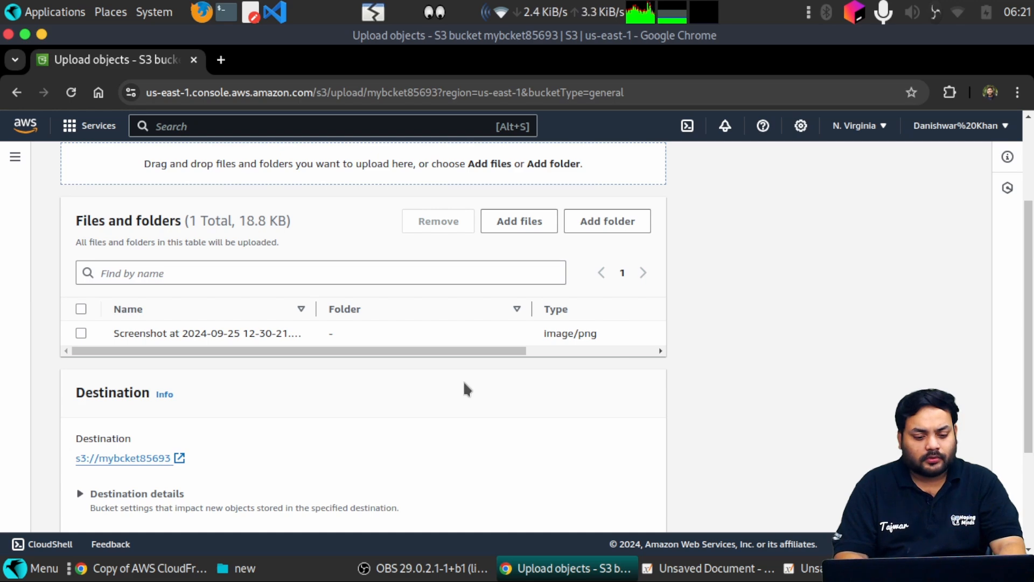
Step: Upload the listed screenshot file to the mybcket85693 bucket with default permissions and properties
scroll(464, 381, up, 3)
scroll(431, 356, down, 5)
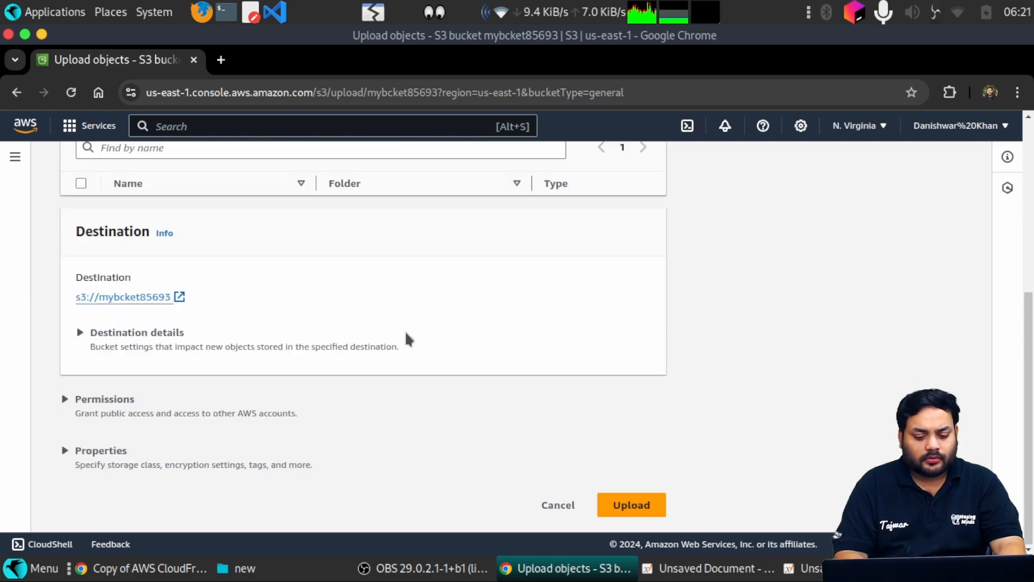
click(645, 503)
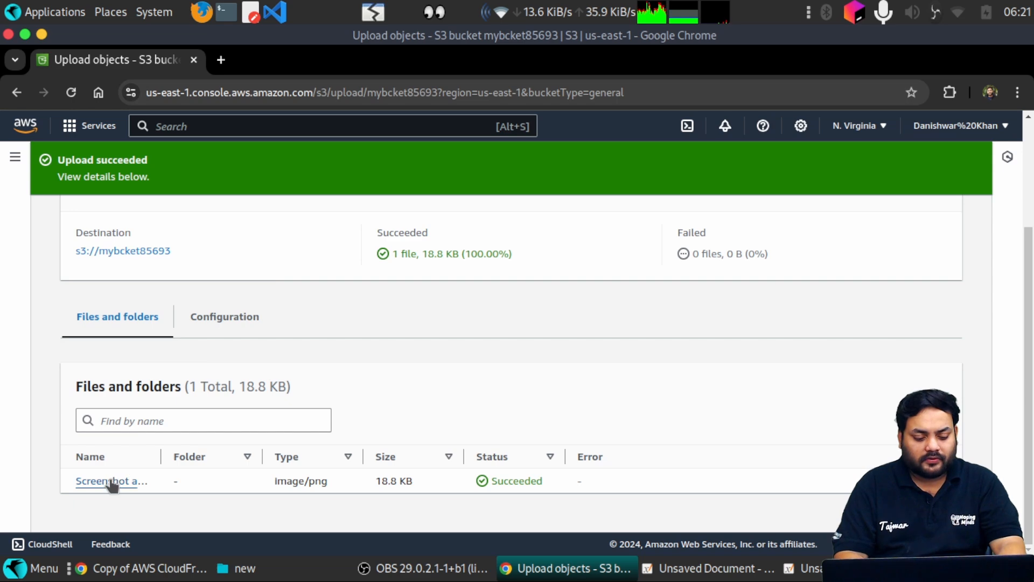
Step: Open the uploaded screenshot object's permissions and start editing its access control list
click(111, 481)
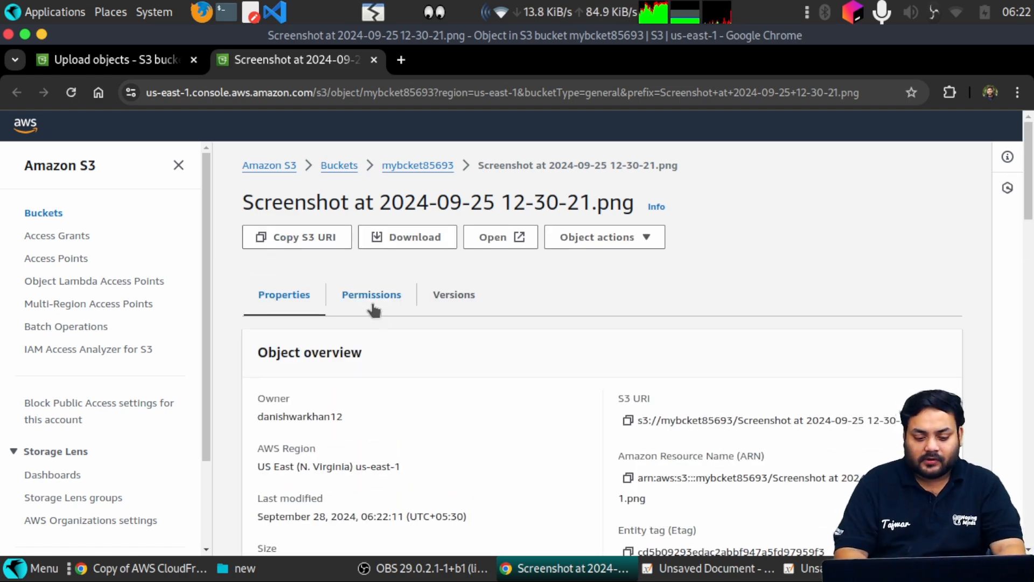
click(371, 299)
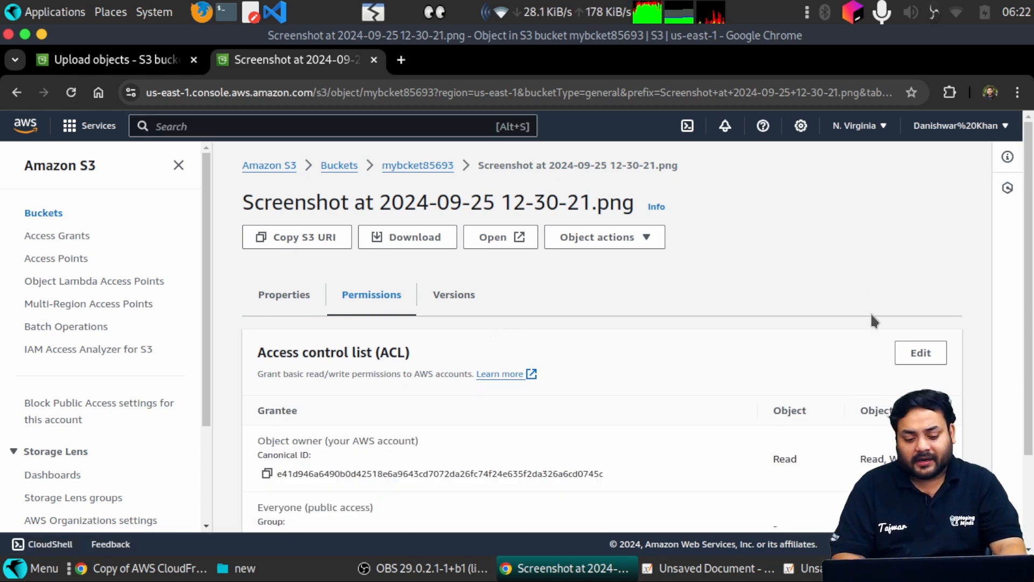
click(897, 351)
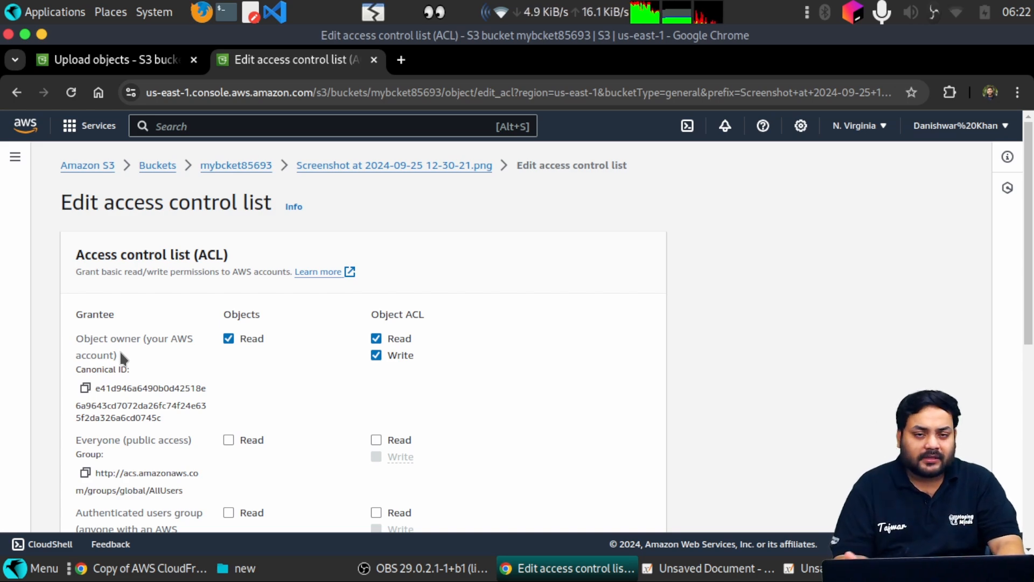
Step: Grant Everyone (public access) read permission on the object and its ACL, acknowledge the effects and save the changes
scroll(119, 350, down, 4)
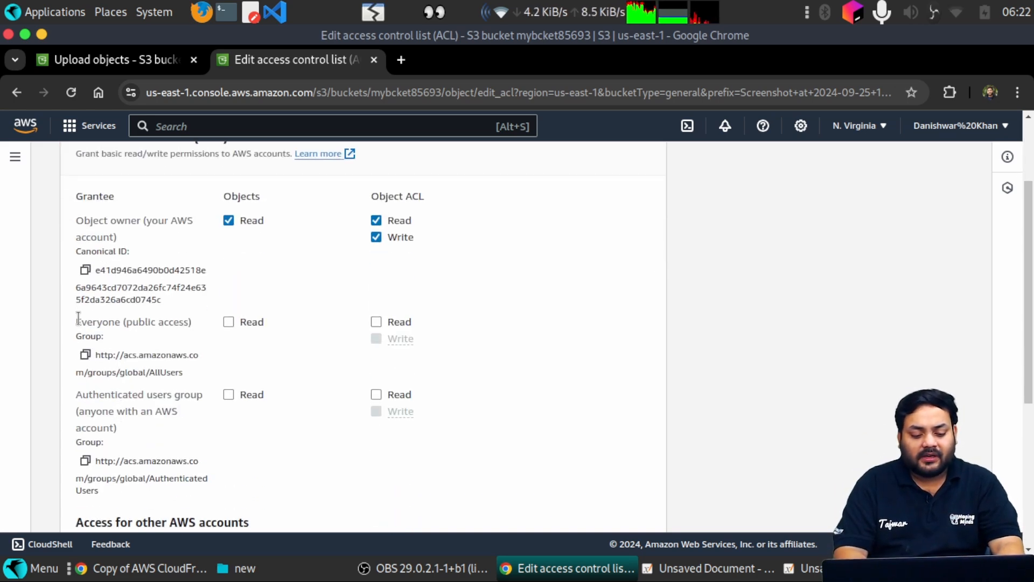
drag(78, 318, 147, 322)
click(283, 310)
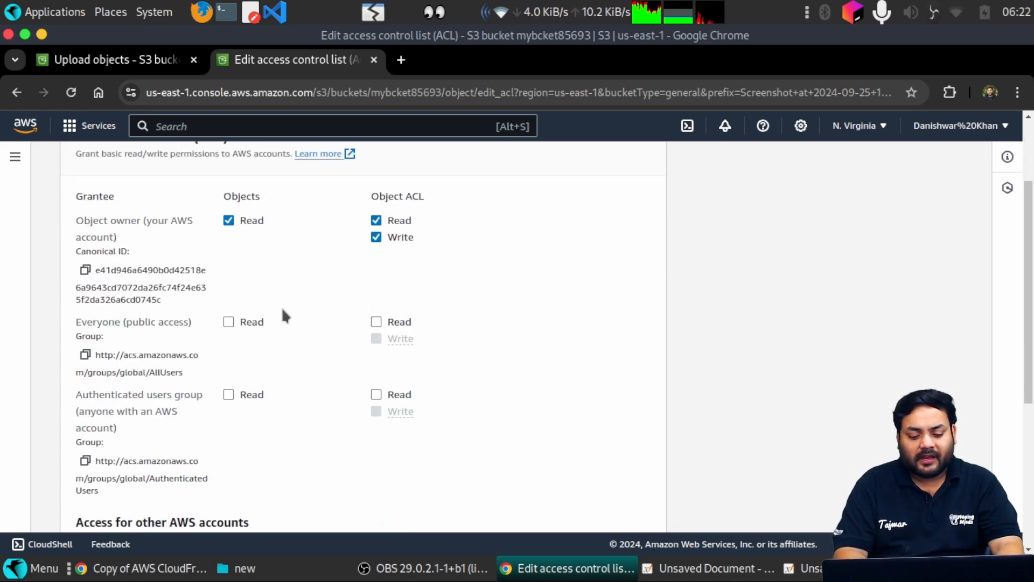
click(231, 319)
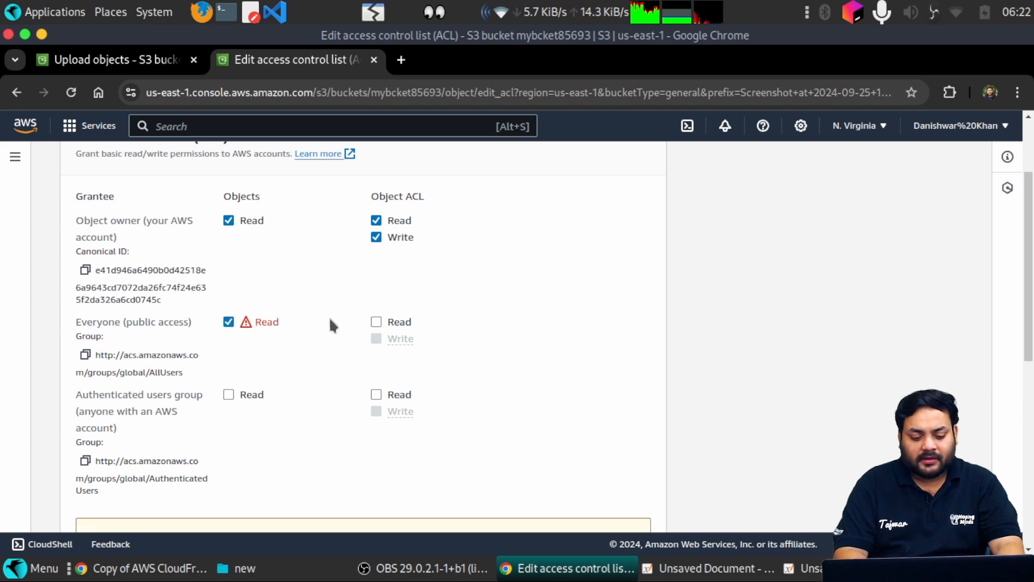
click(374, 321)
scroll(449, 319, down, 5)
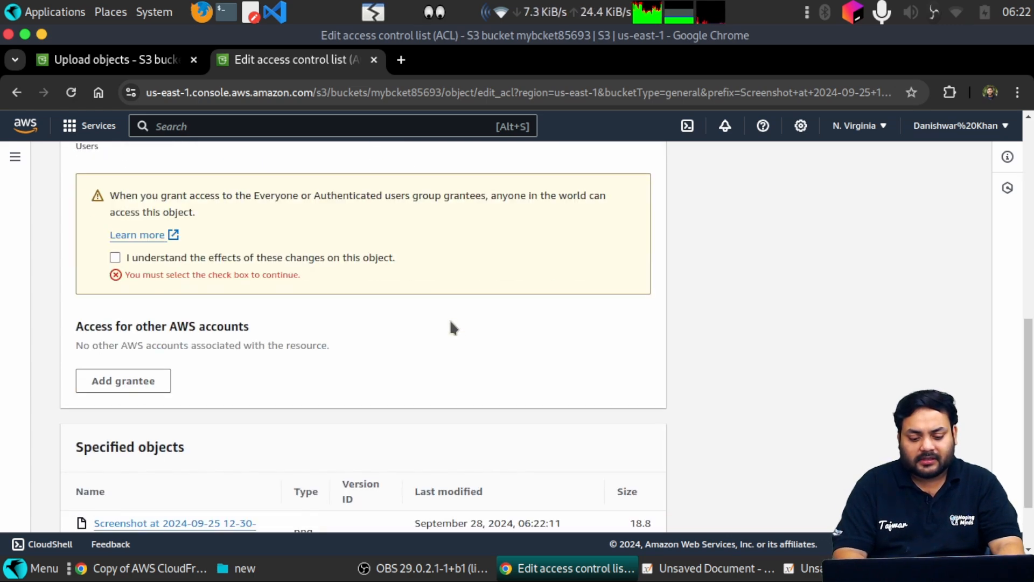
click(115, 257)
scroll(233, 302, down, 2)
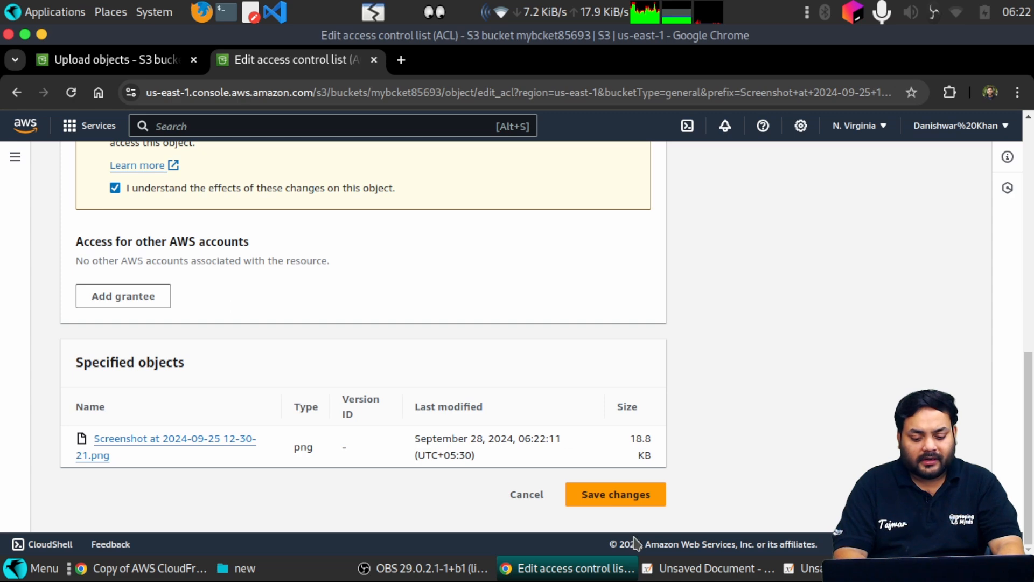
click(615, 502)
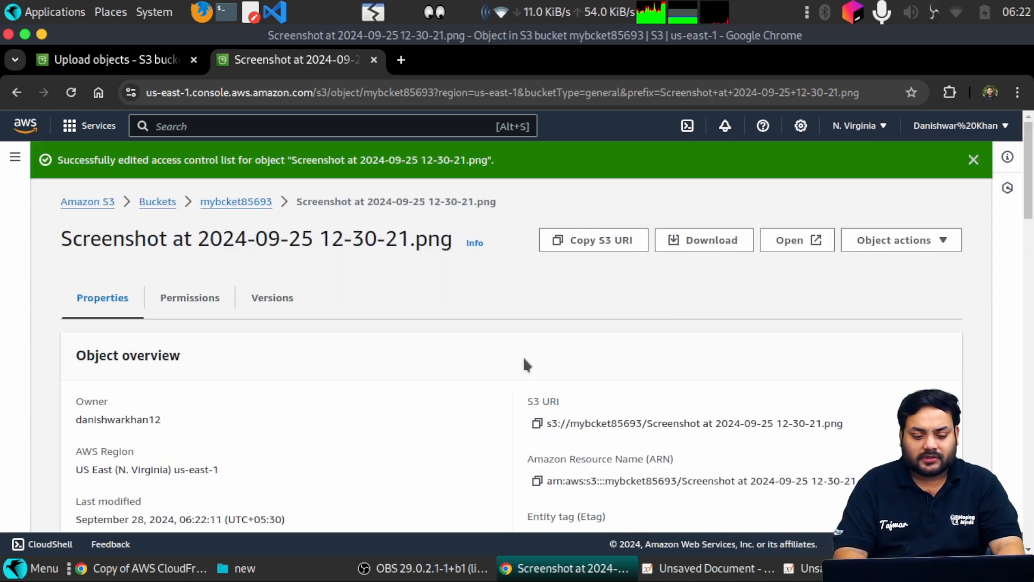
Step: Copy the screenshot's object URL and open it in a new browser tab to check public access
scroll(522, 357, down, 3)
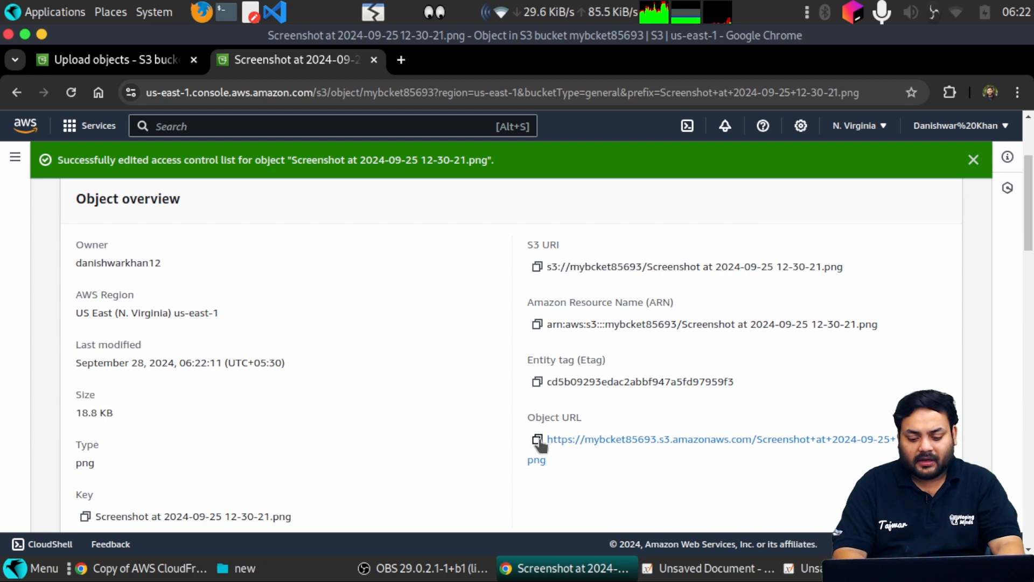
click(538, 440)
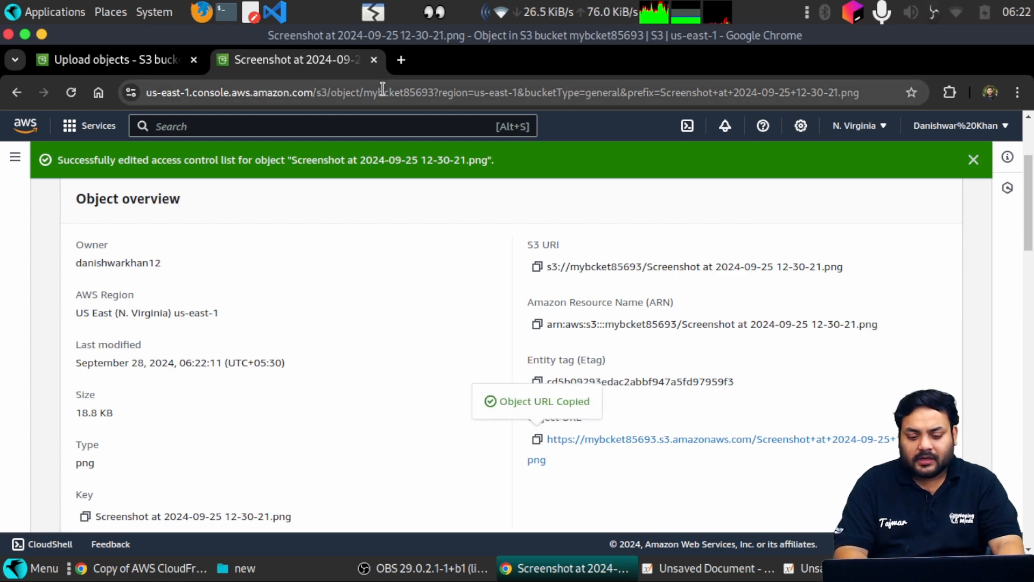
click(399, 69)
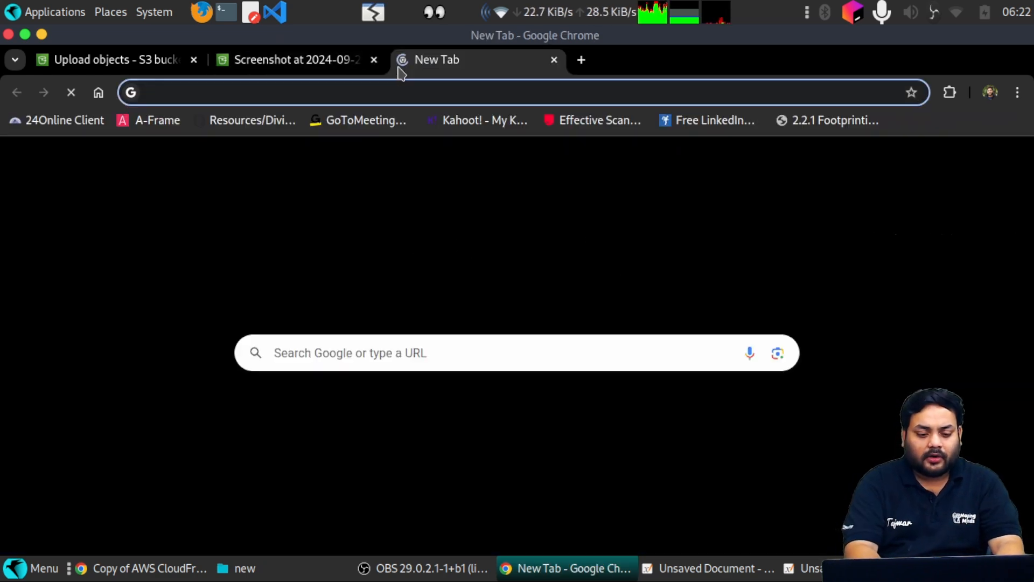
key(ctrl+v)
key(Return)
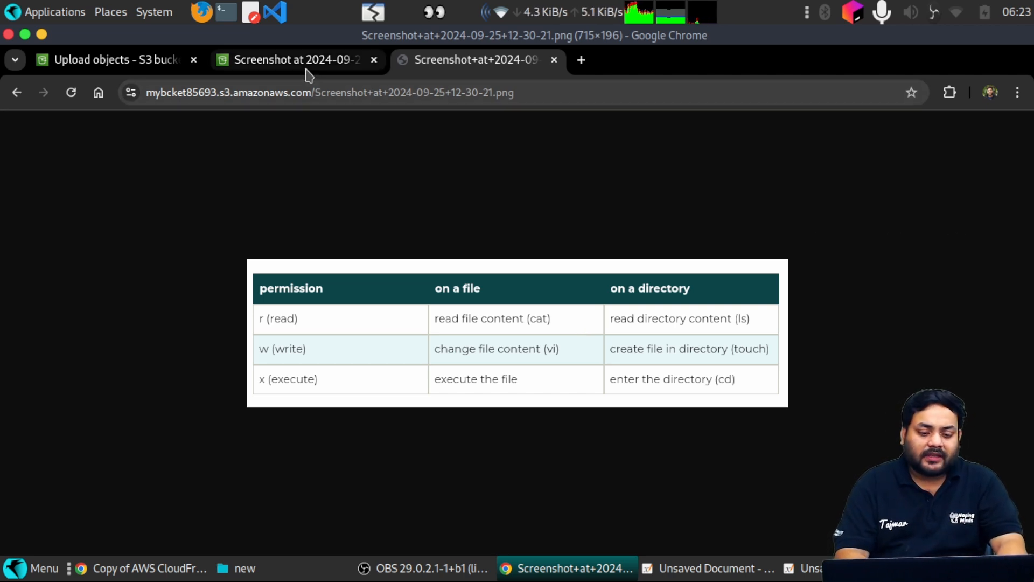
Step: Return to the upload results page in the AWS console, search for cloudfront and open the CloudFront service
click(291, 59)
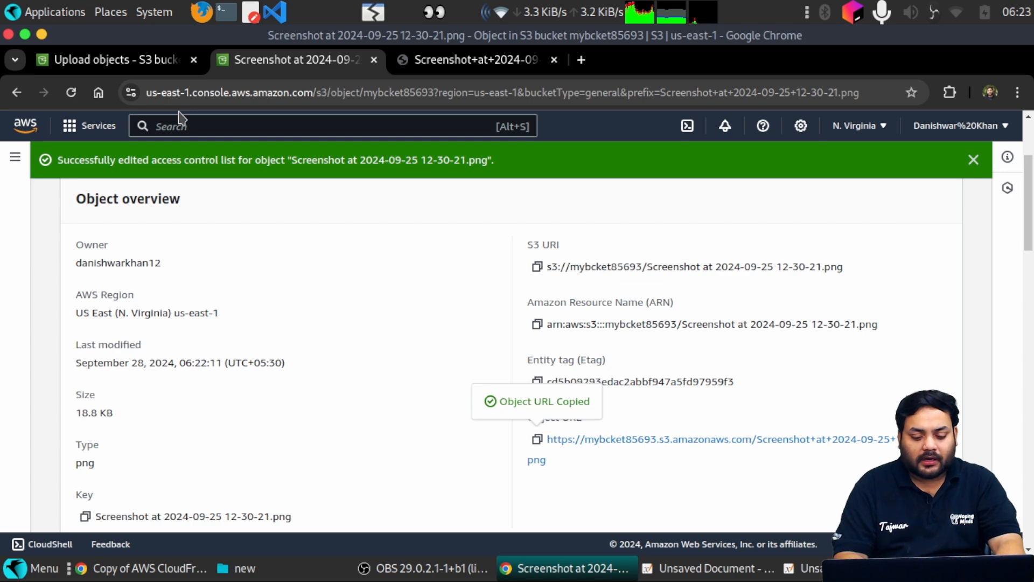
click(139, 62)
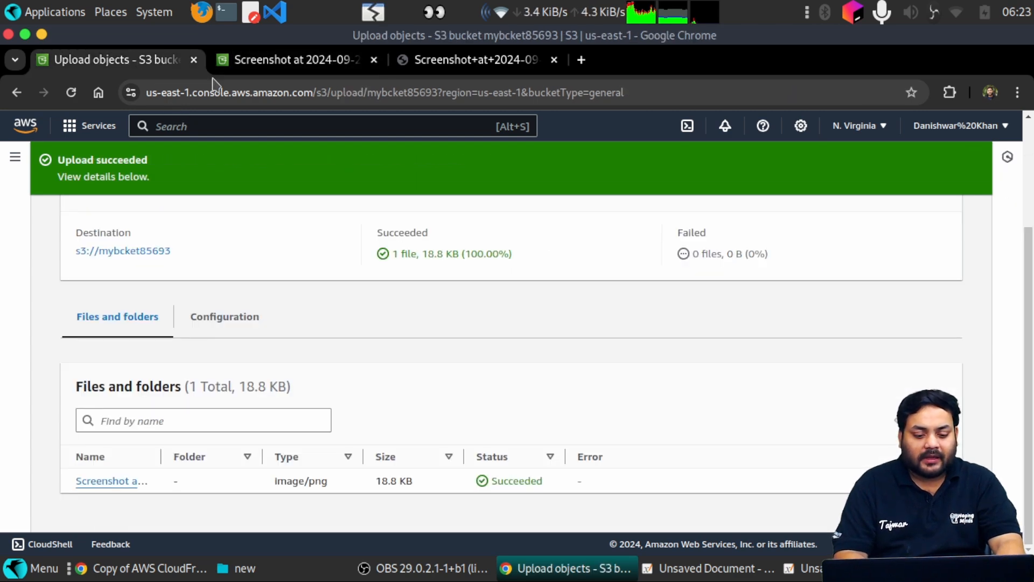
click(245, 123)
text(cd)
key(BackSpace)
key(BackSpace)
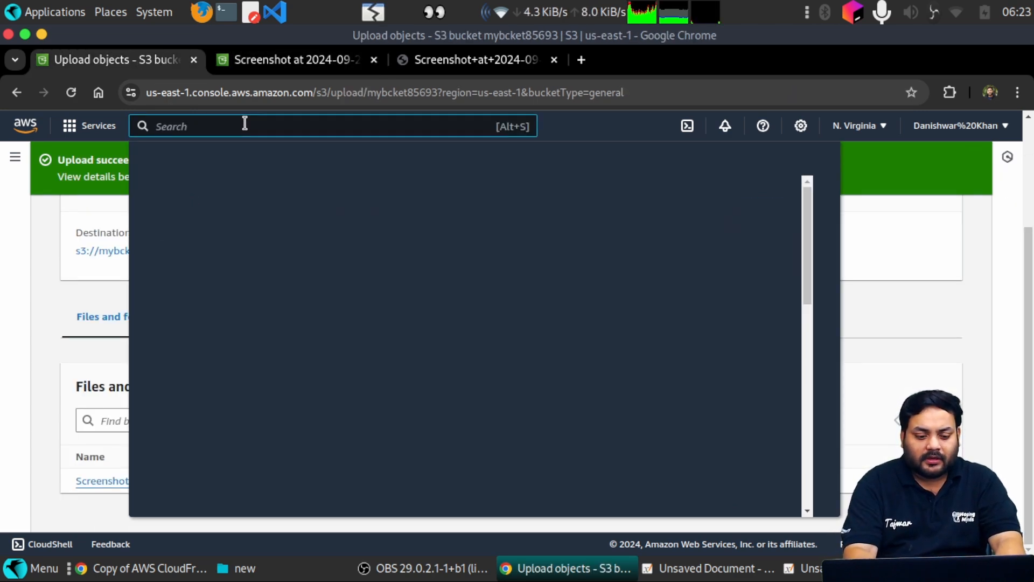
text(cloudf)
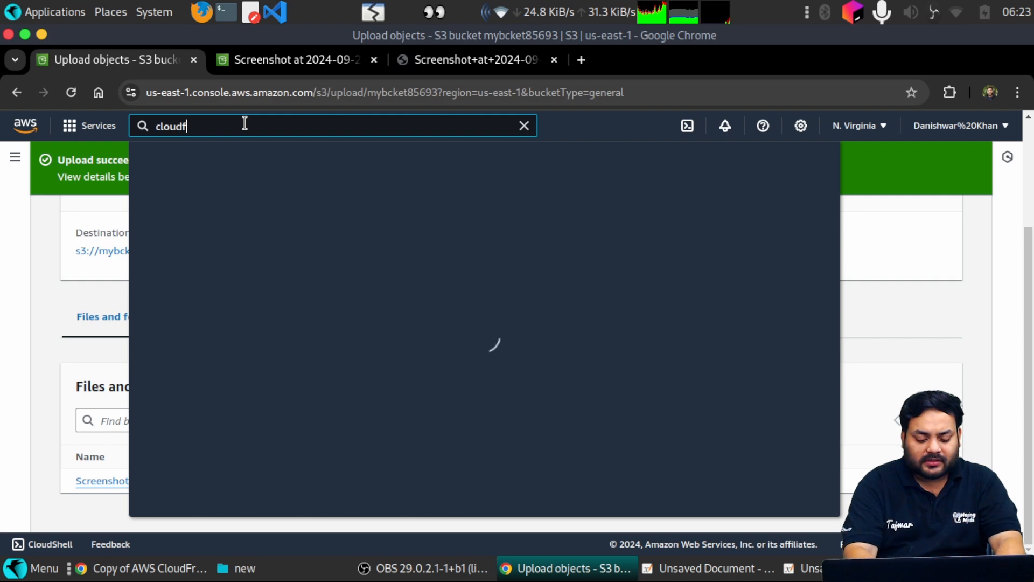
text(ront)
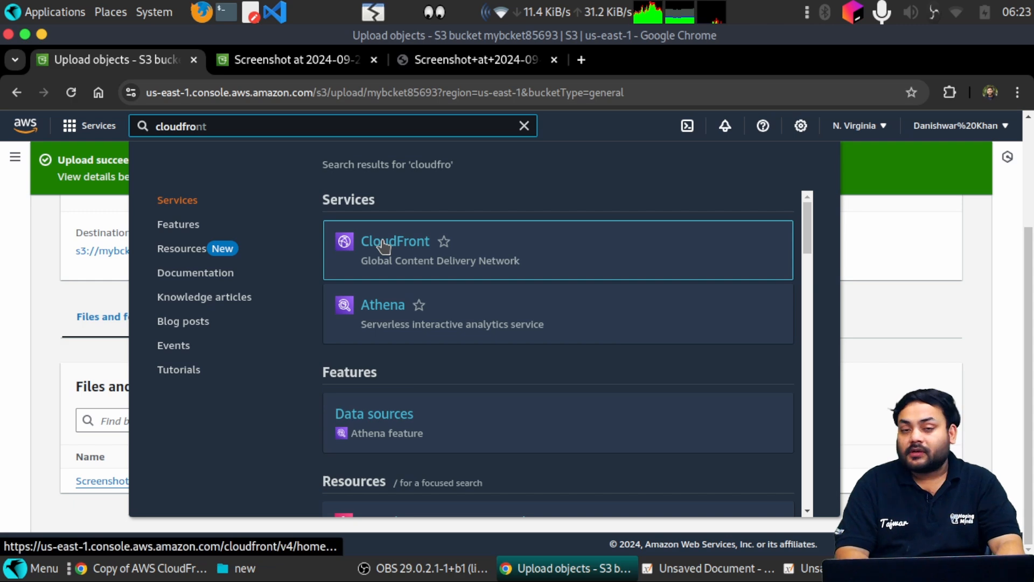
click(386, 245)
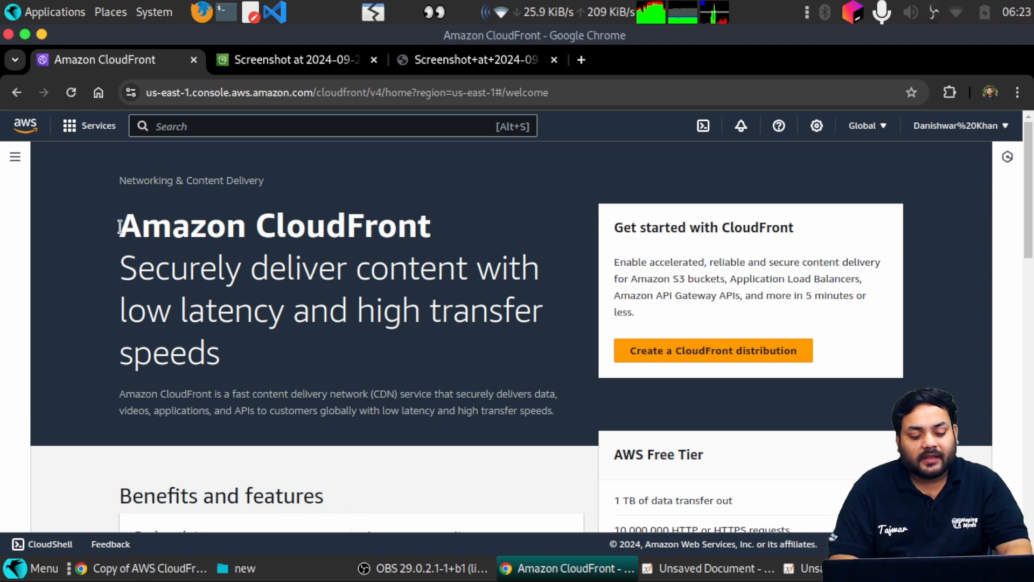
Step: Start a new CloudFront distribution with the mybcket85693 S3 bucket as origin domain, leaving the origin path empty
drag(118, 225, 422, 272)
click(232, 273)
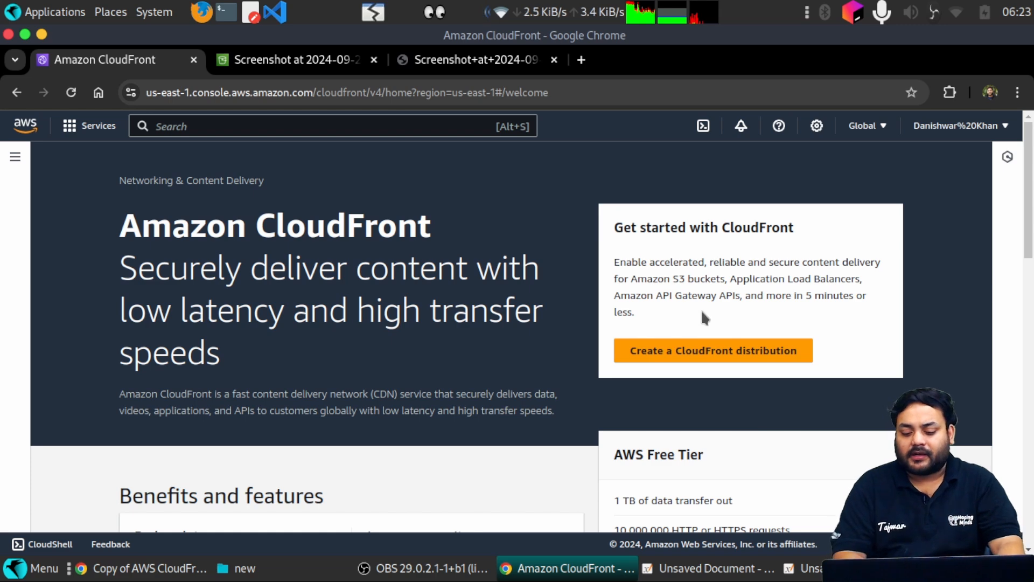
click(727, 357)
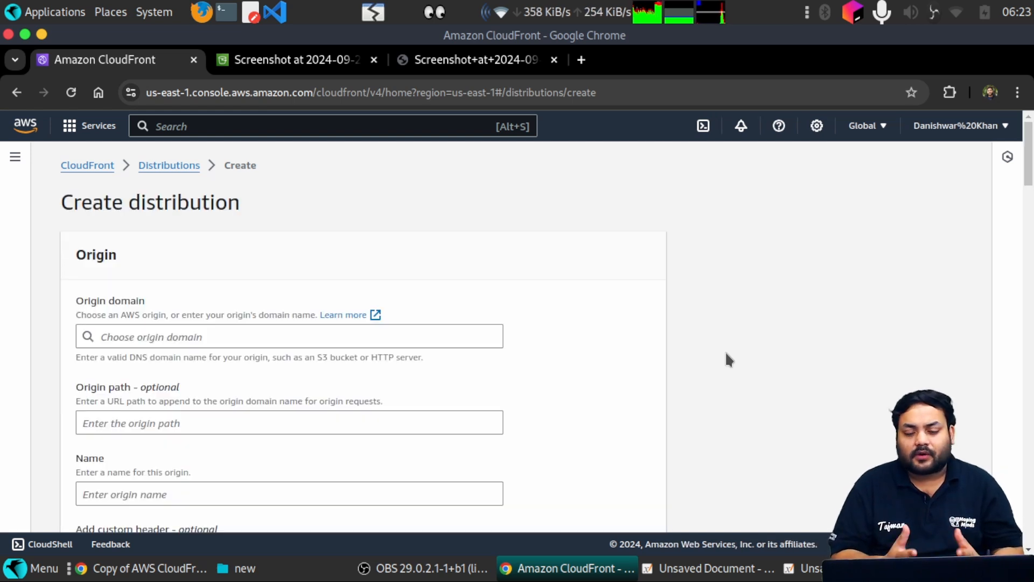
click(182, 333)
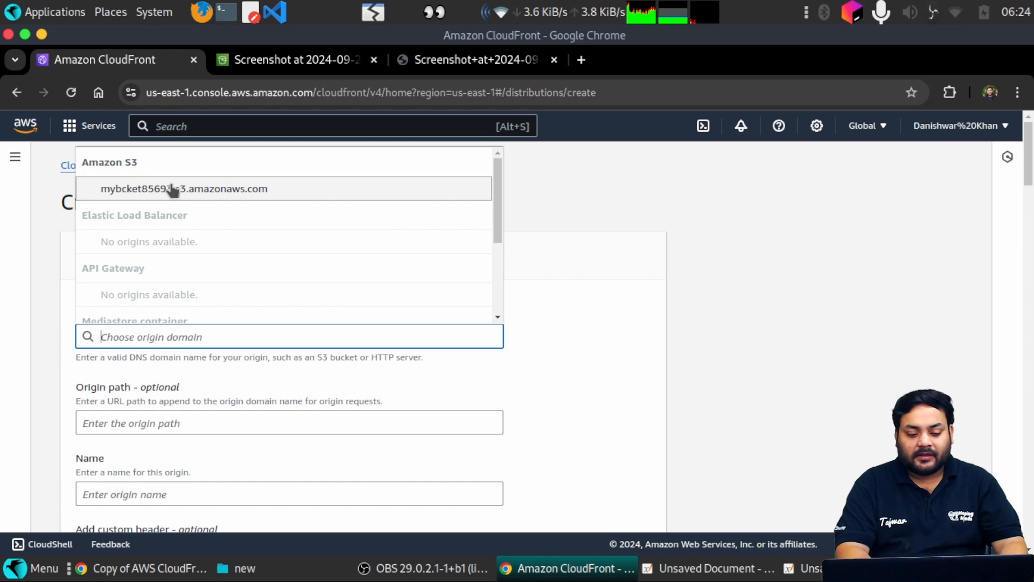
click(196, 188)
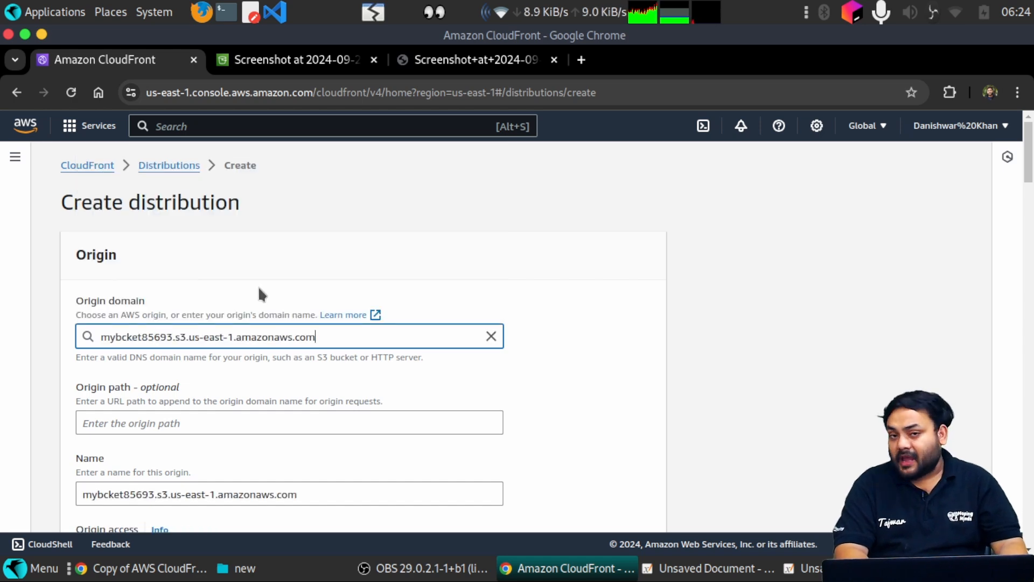
scroll(259, 289, down, 1)
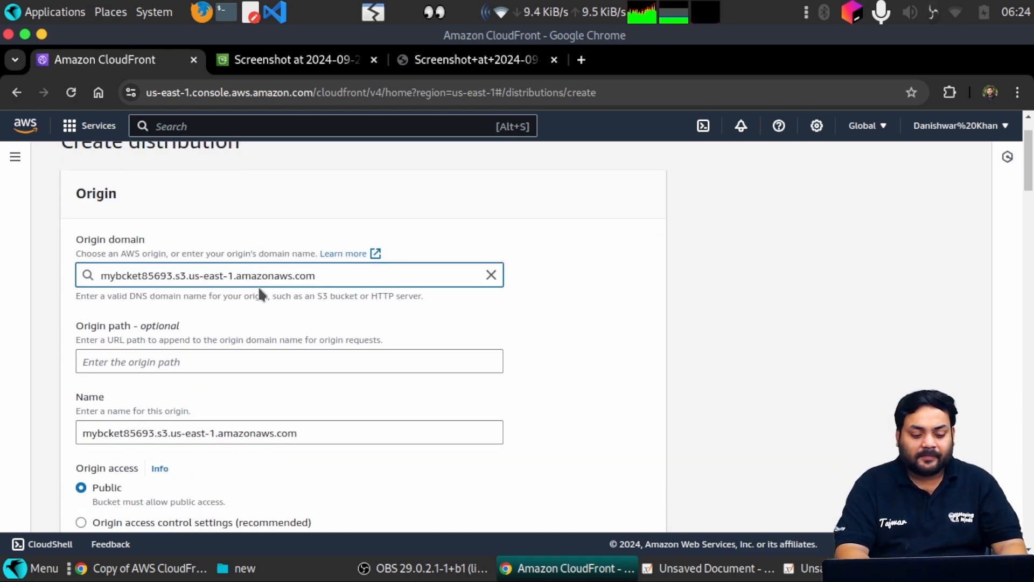
click(197, 357)
scroll(229, 383, down, 2)
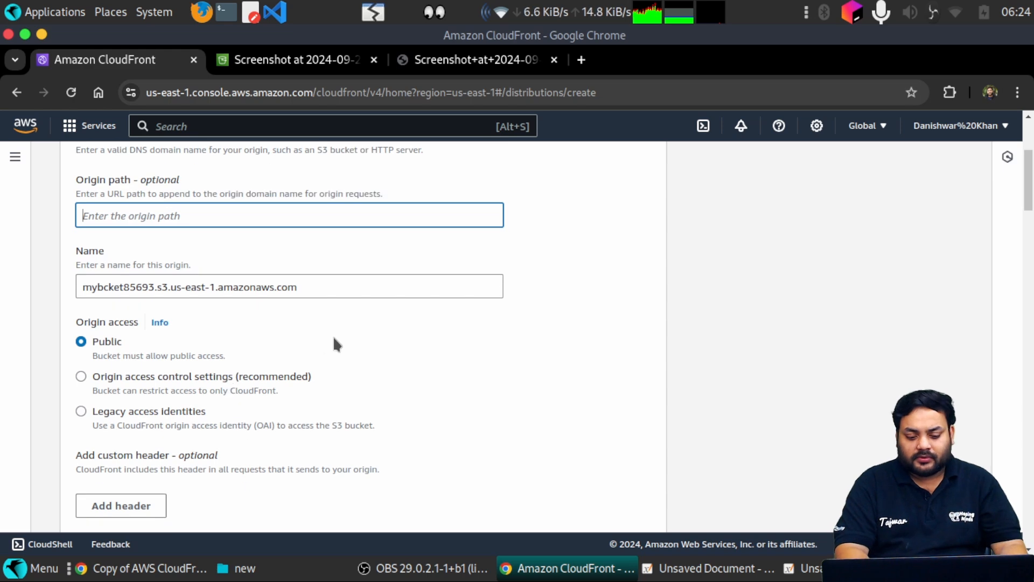
Step: Enable security protections under Web Application Firewall (WAF) for the distribution, leaving the cache behavior settings at their defaults
scroll(161, 376, down, 7)
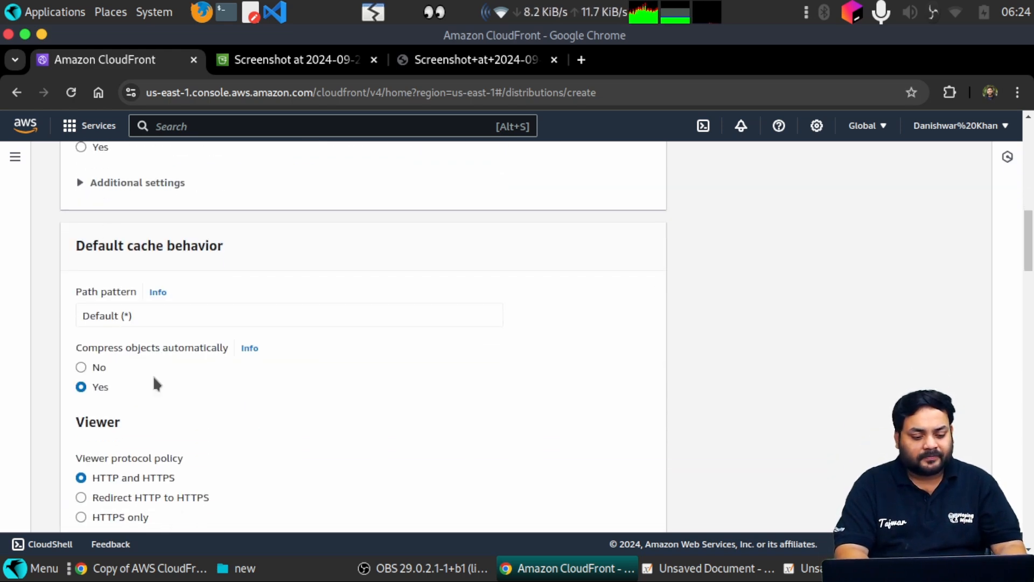
scroll(154, 383, down, 7)
scroll(376, 341, down, 6)
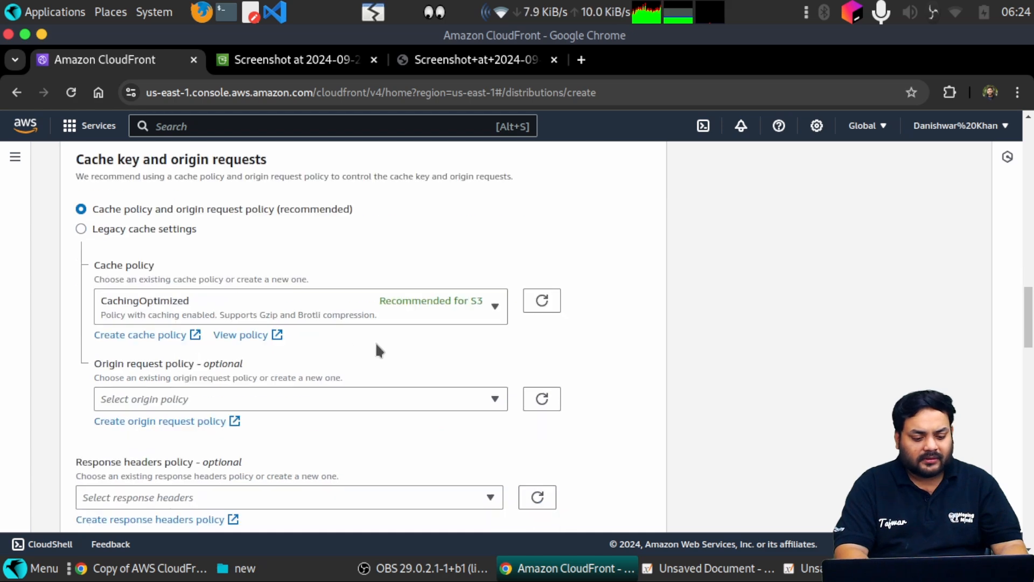
scroll(376, 341, up, 4)
scroll(376, 341, down, 7)
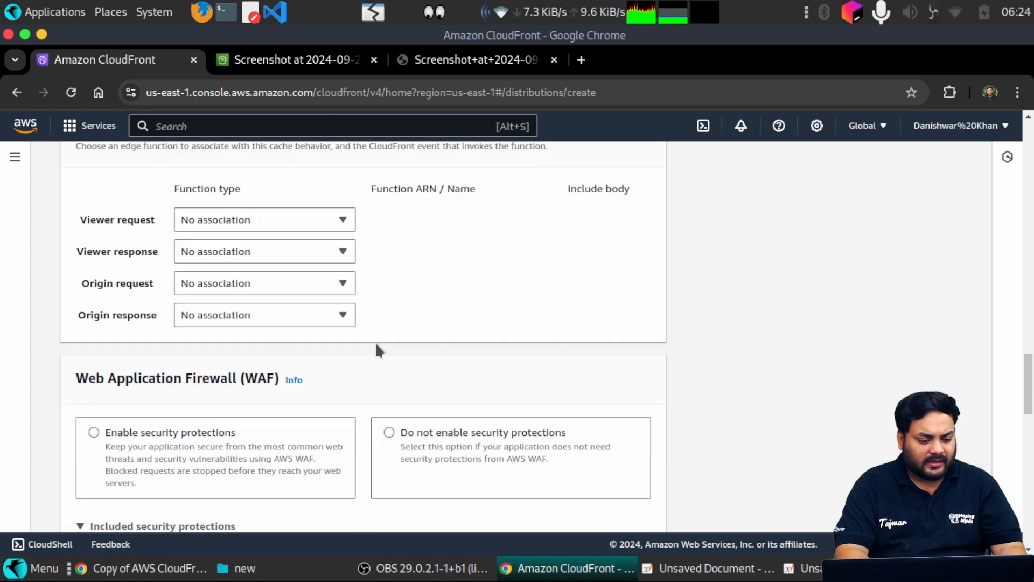
scroll(481, 311, down, 2)
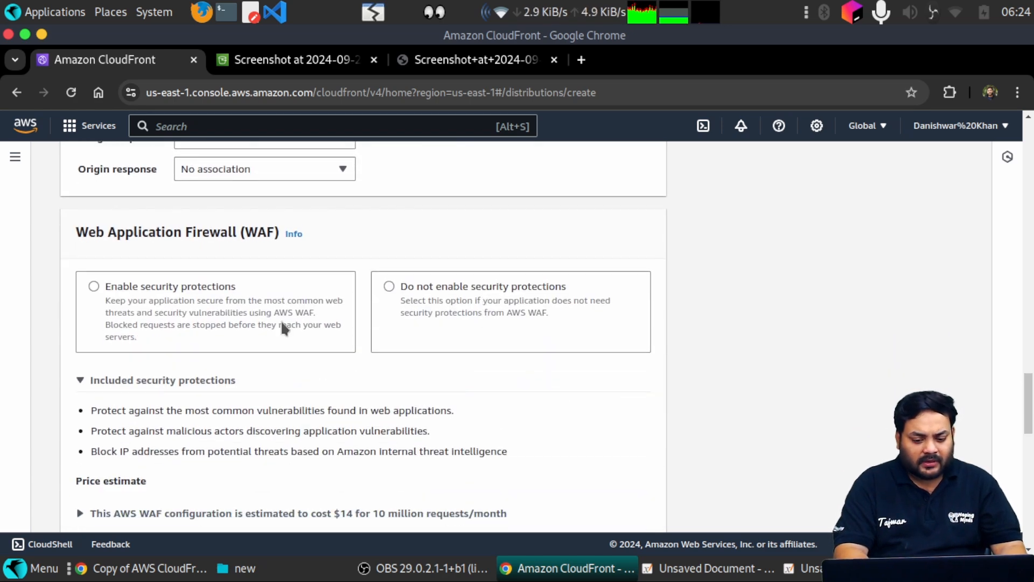
click(97, 288)
scroll(240, 372, down, 3)
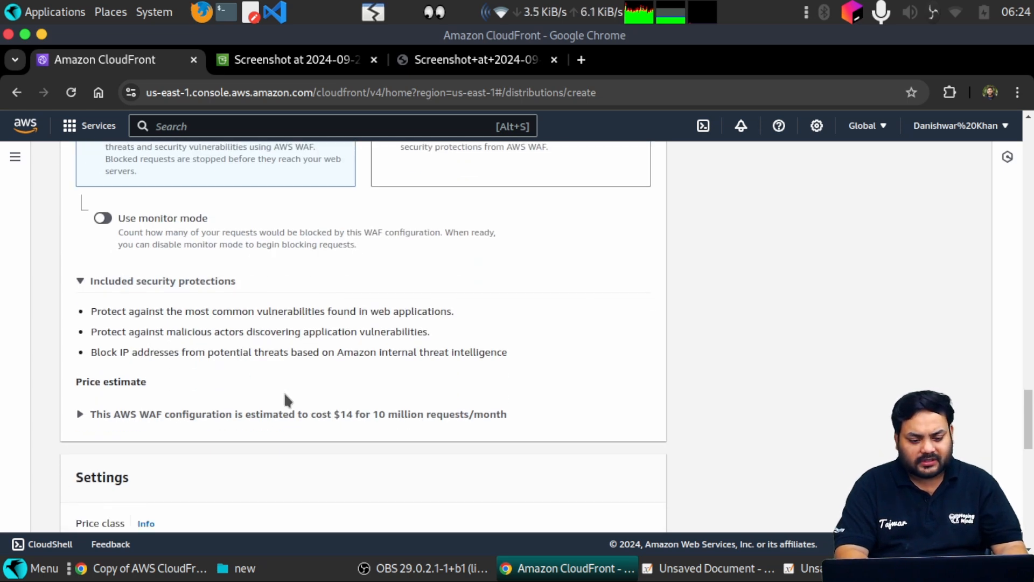
Step: Review the remaining price class, certificate, HTTP version, logging and IPv6 settings, and create the distribution with their defaults
scroll(284, 399, up, 3)
scroll(282, 399, down, 10)
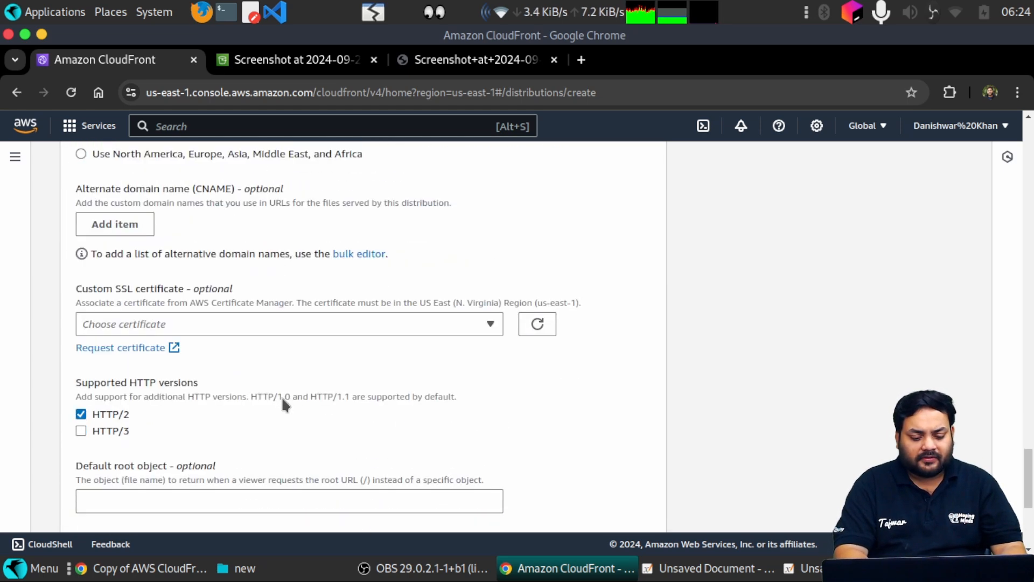
scroll(281, 377, up, 2)
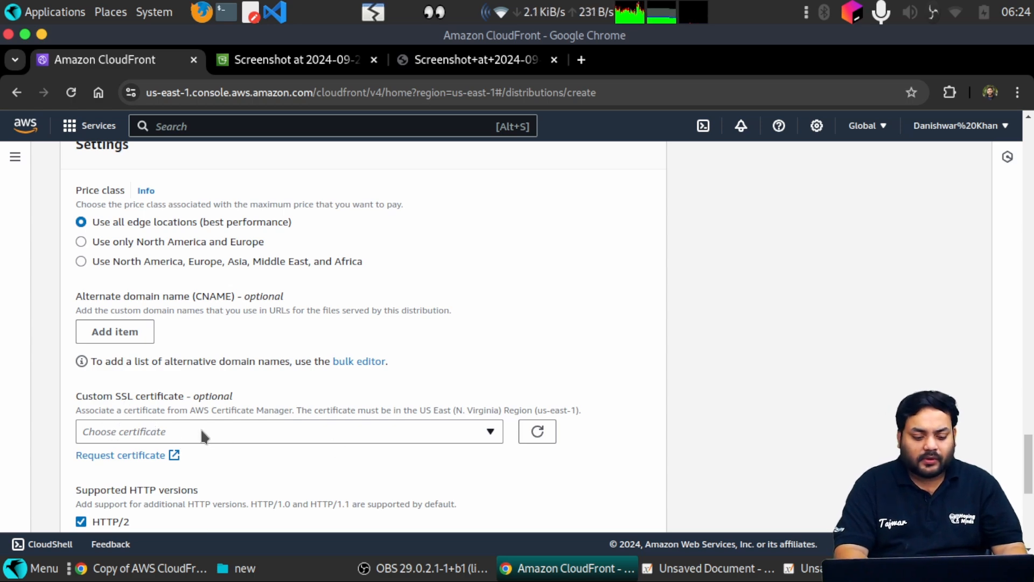
scroll(270, 434, down, 4)
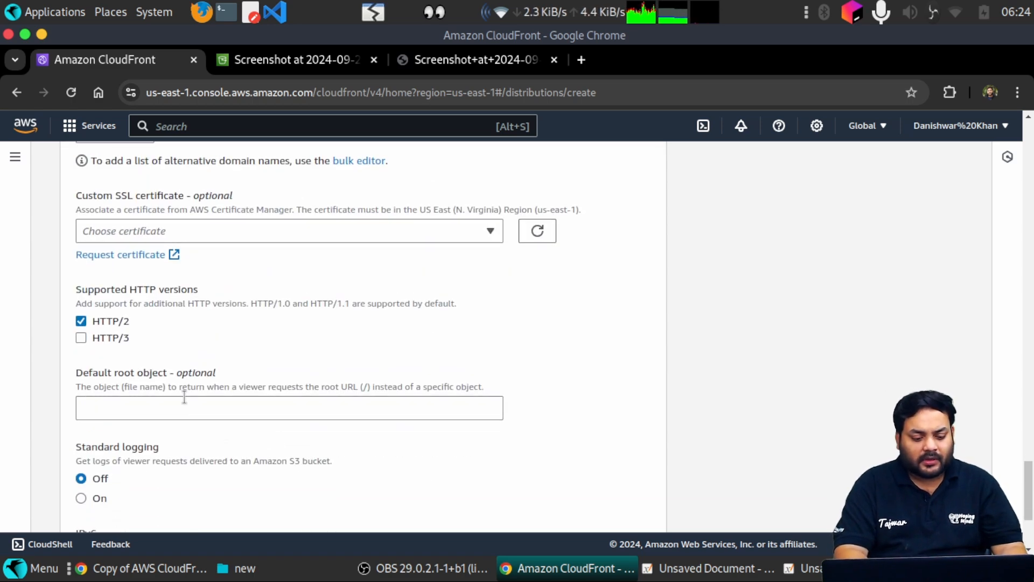
scroll(132, 358, down, 1)
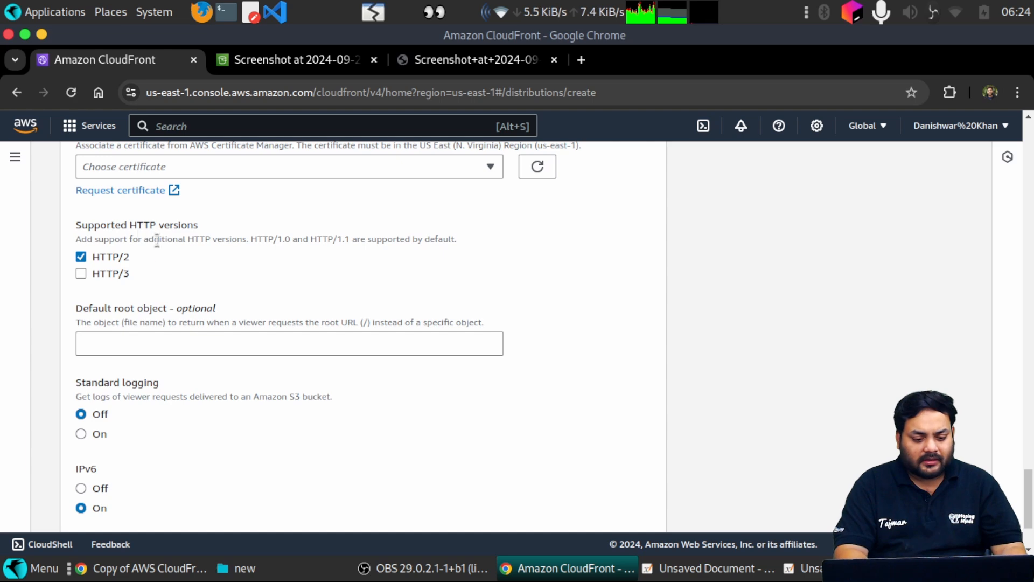
scroll(155, 289, down, 2)
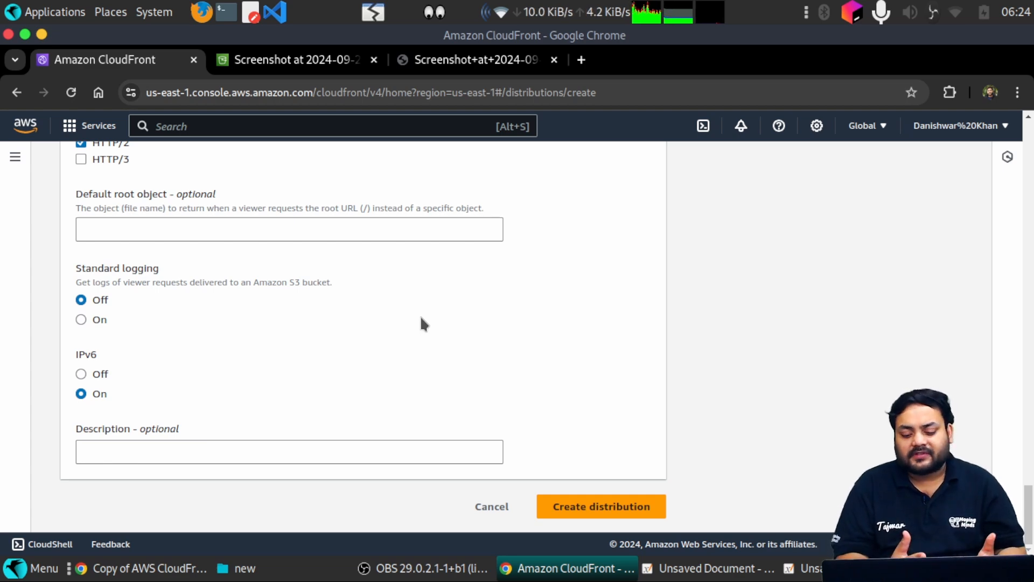
click(632, 509)
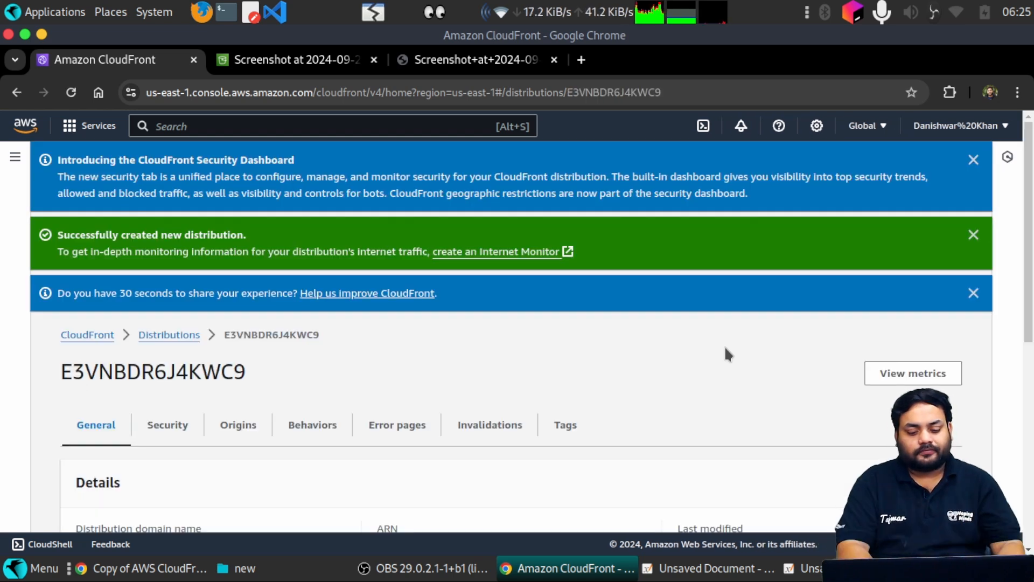
Step: Check the new distribution's domain name and deployment status in its general details
scroll(726, 348, down, 3)
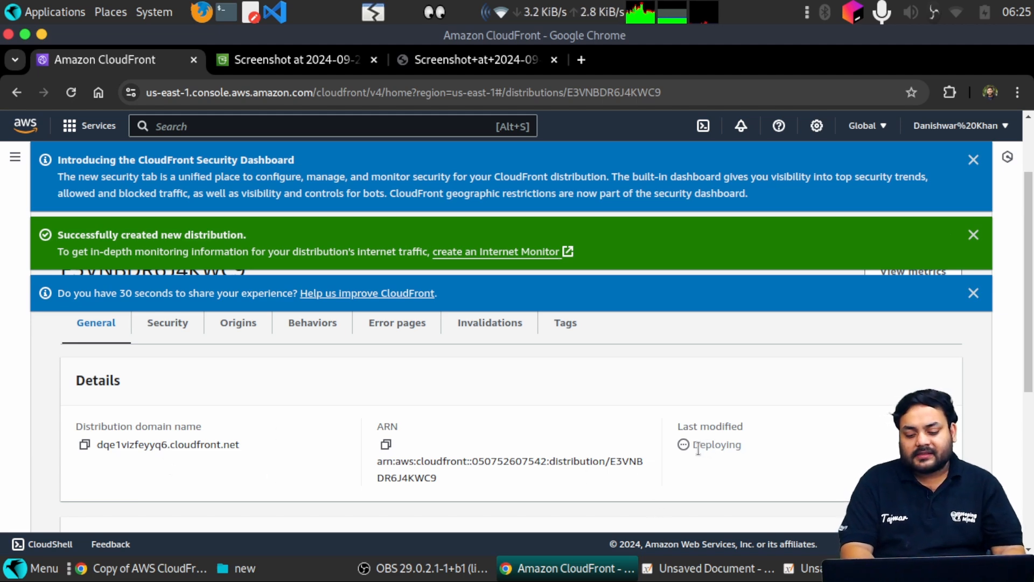
drag(695, 449, 757, 443)
click(756, 443)
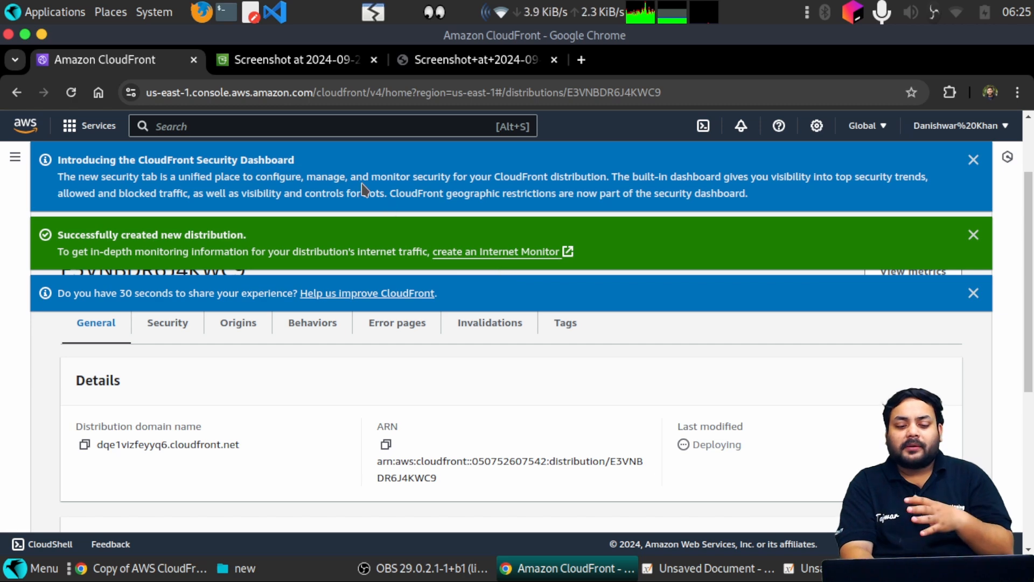
Step: Search Google for "keycdn tools" in a new browser tab and open the Performance Test on the KeyCDN Tools site
click(291, 59)
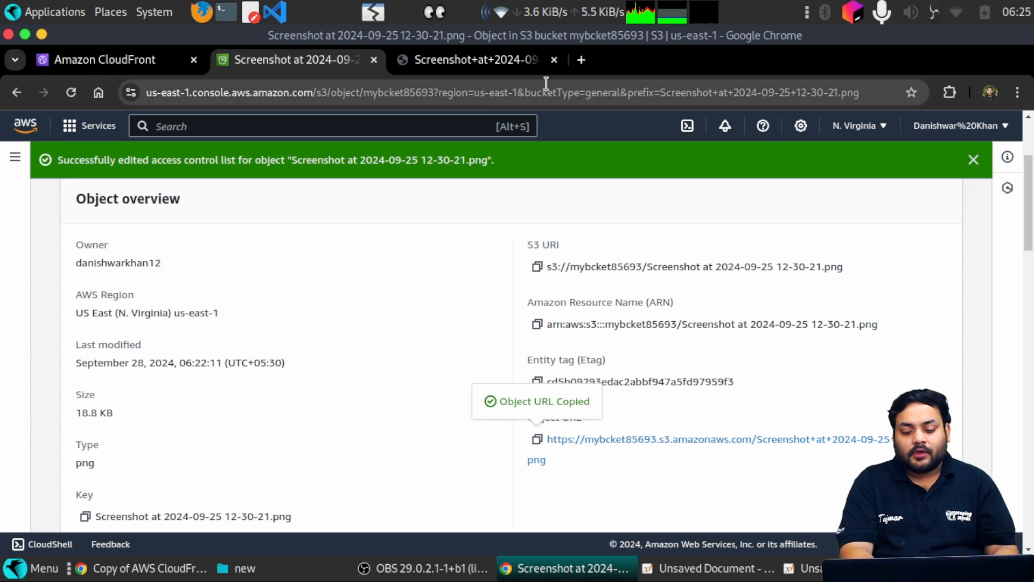
click(581, 60)
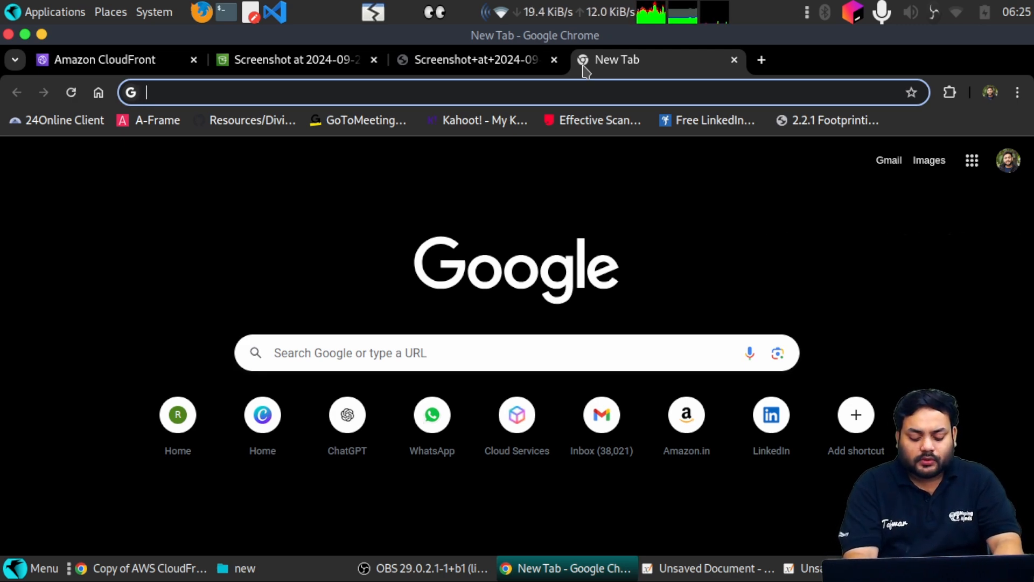
text(keycdn)
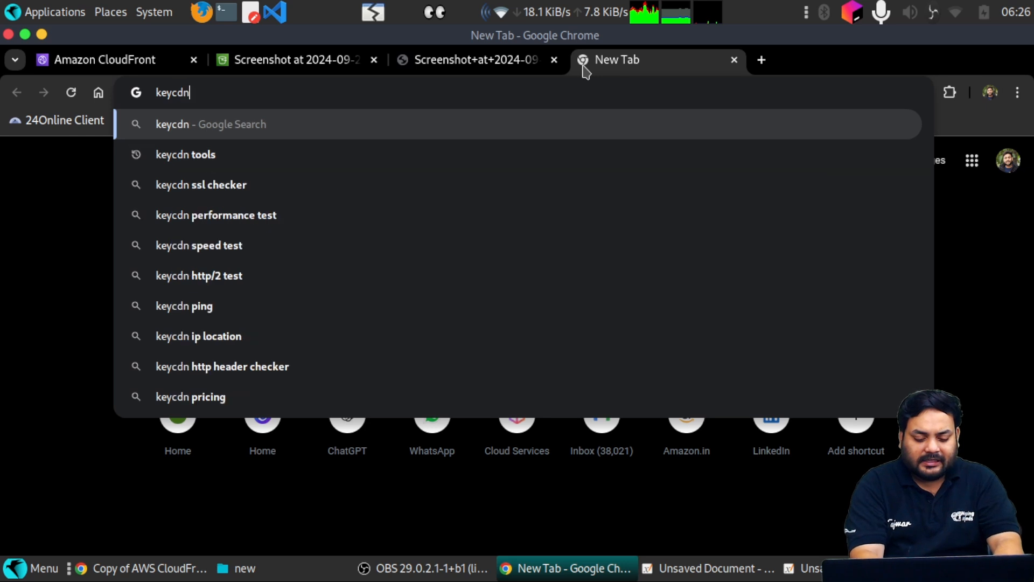
key(Down)
key(Return)
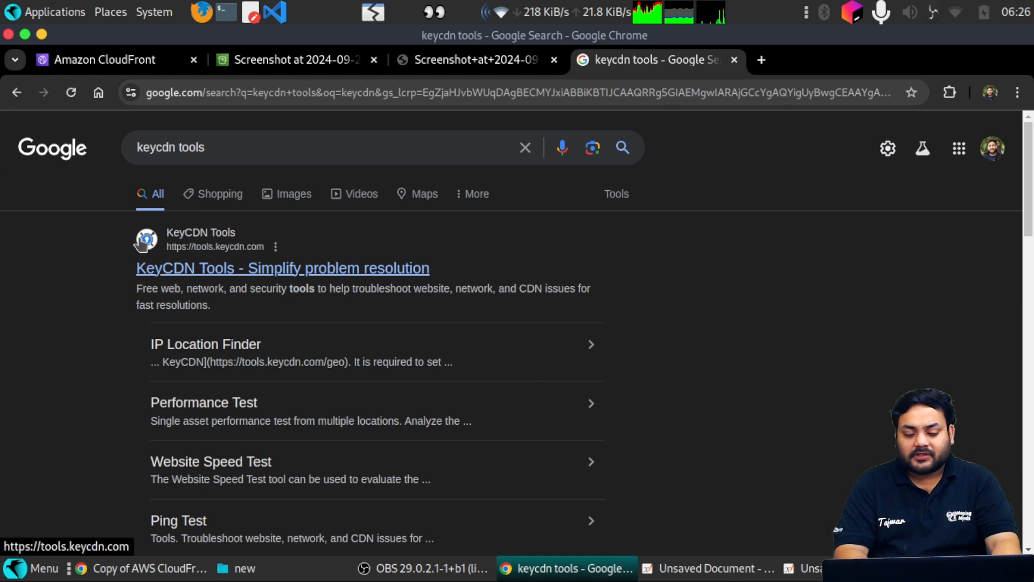
click(279, 277)
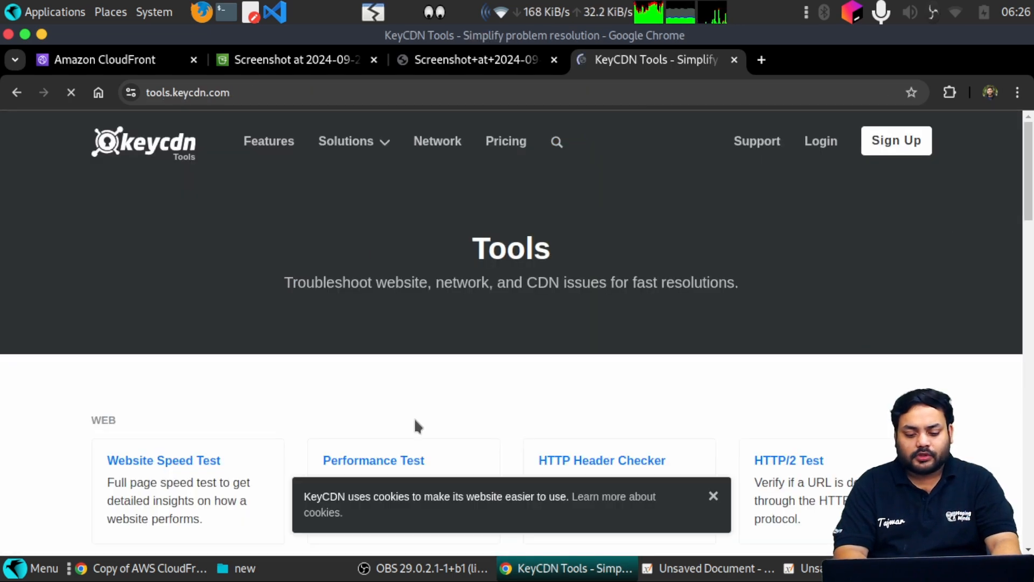
scroll(474, 302, down, 1)
scroll(428, 370, down, 3)
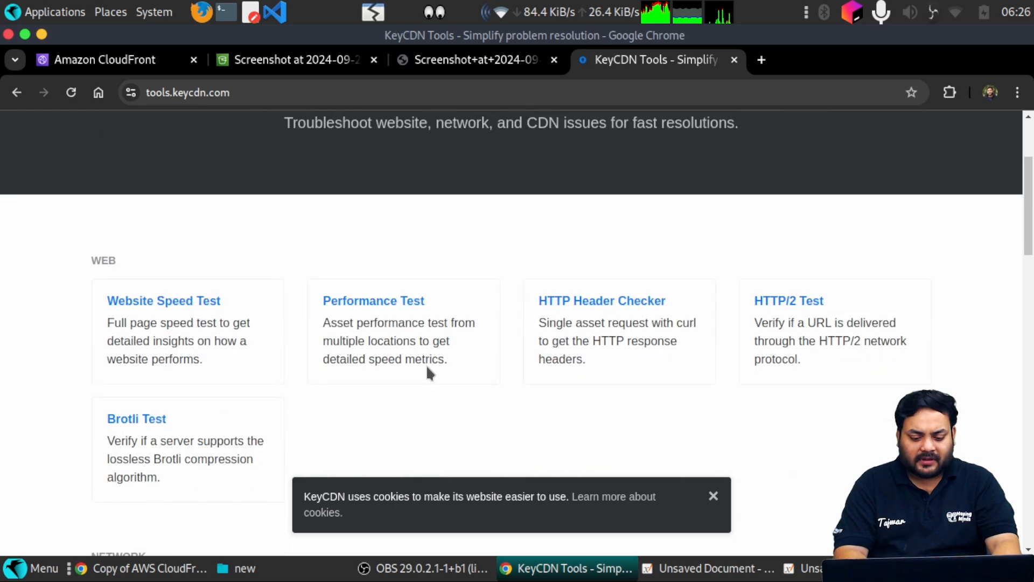
click(379, 305)
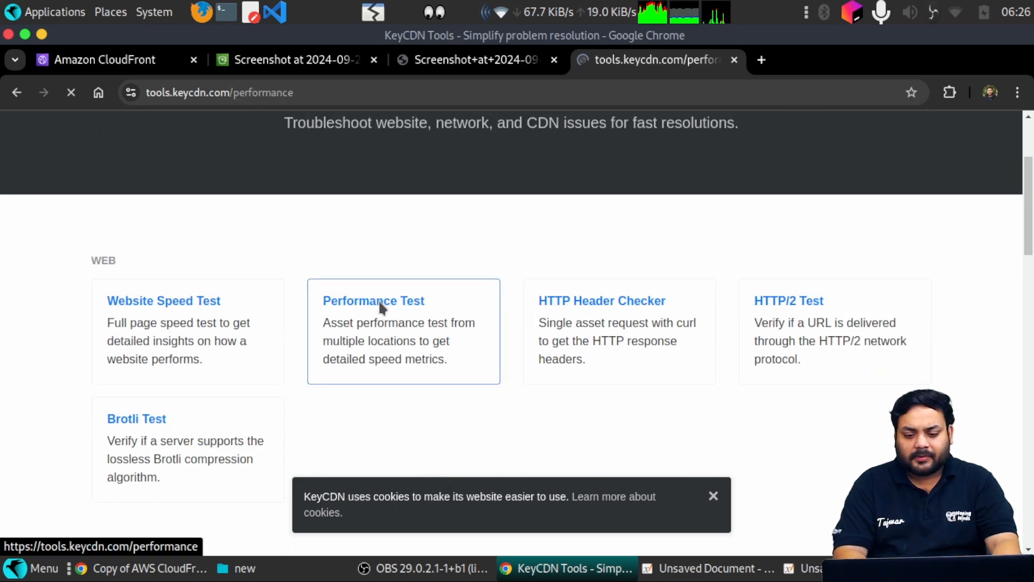
scroll(428, 345, down, 3)
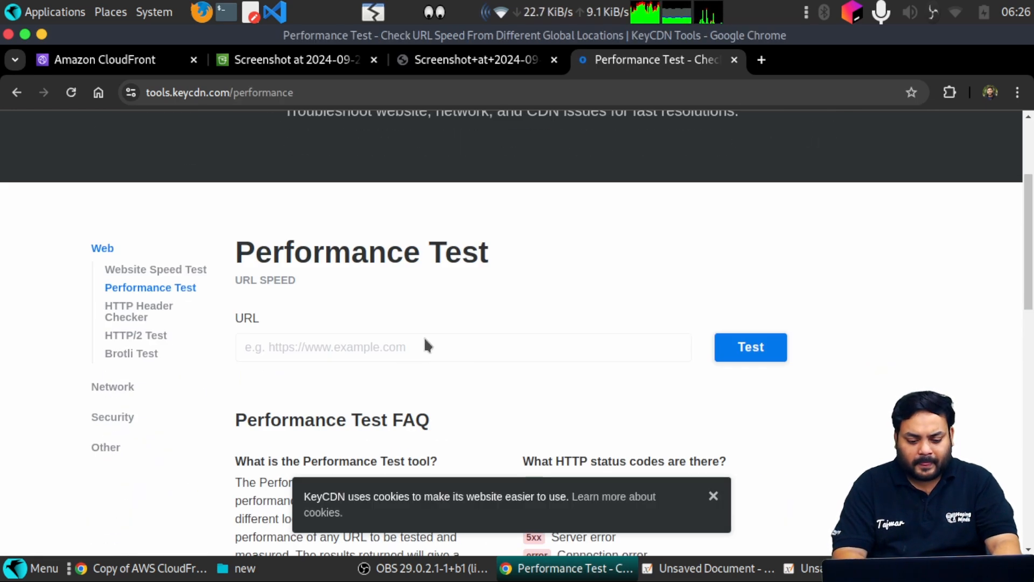
click(339, 345)
text(https://mybcket85693.s3.amazonaws.com/Screenshot+at+2024-09-25+12-30-21.png)
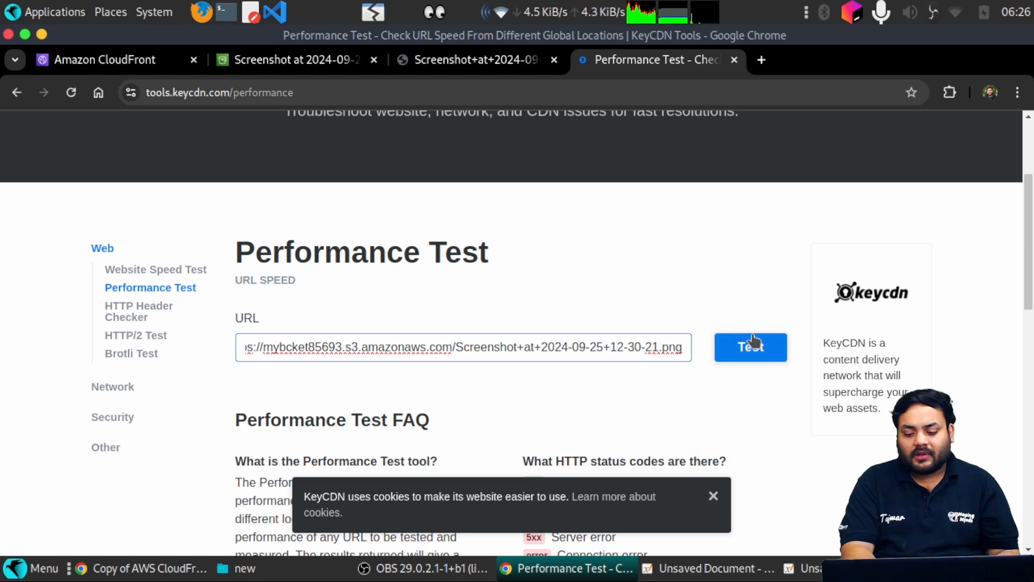
click(713, 498)
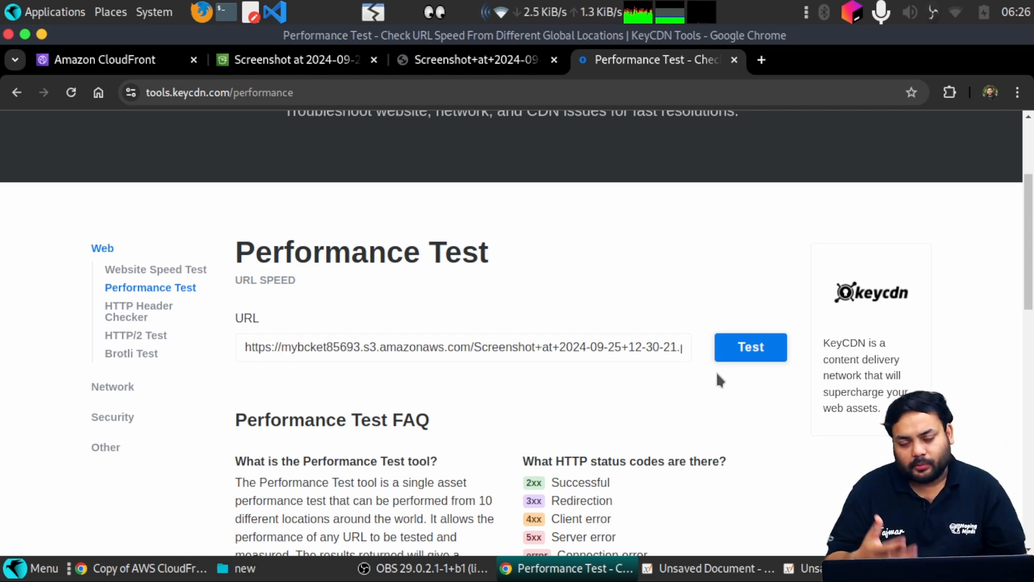
click(778, 342)
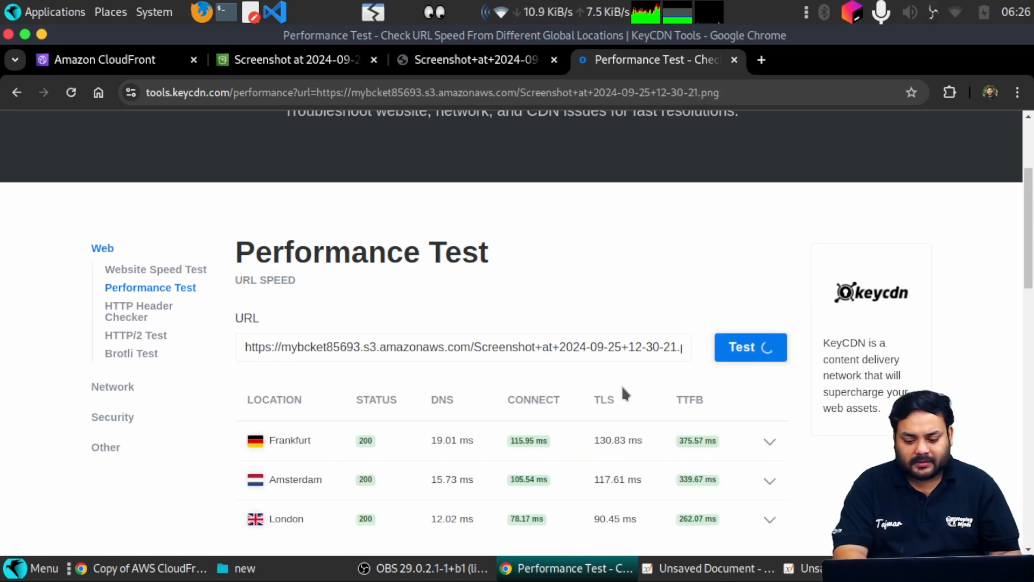
scroll(622, 388, down, 4)
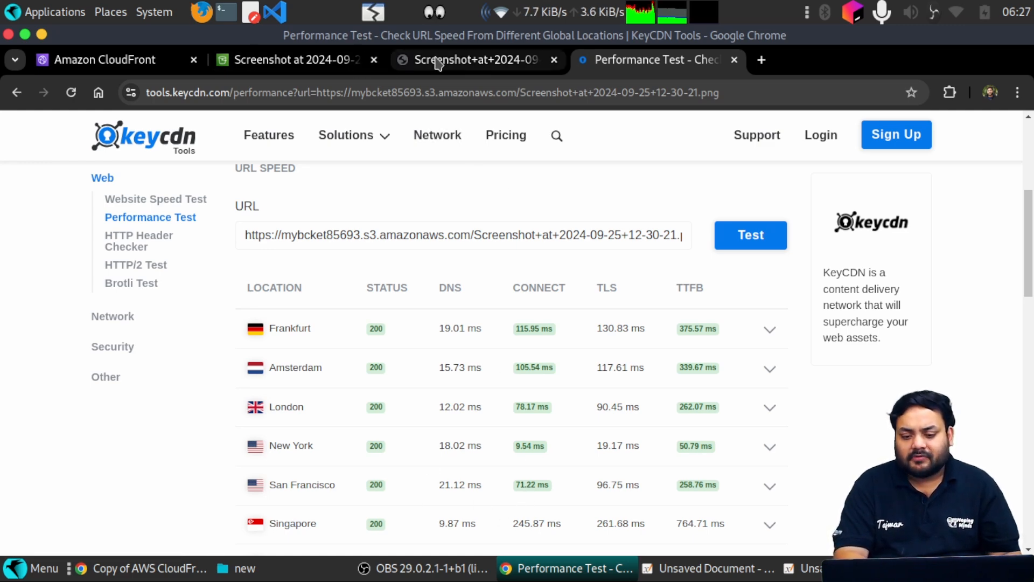
Step: Dismiss all notification banners on the CloudFront distribution page and reload it to check the deployment status
click(151, 66)
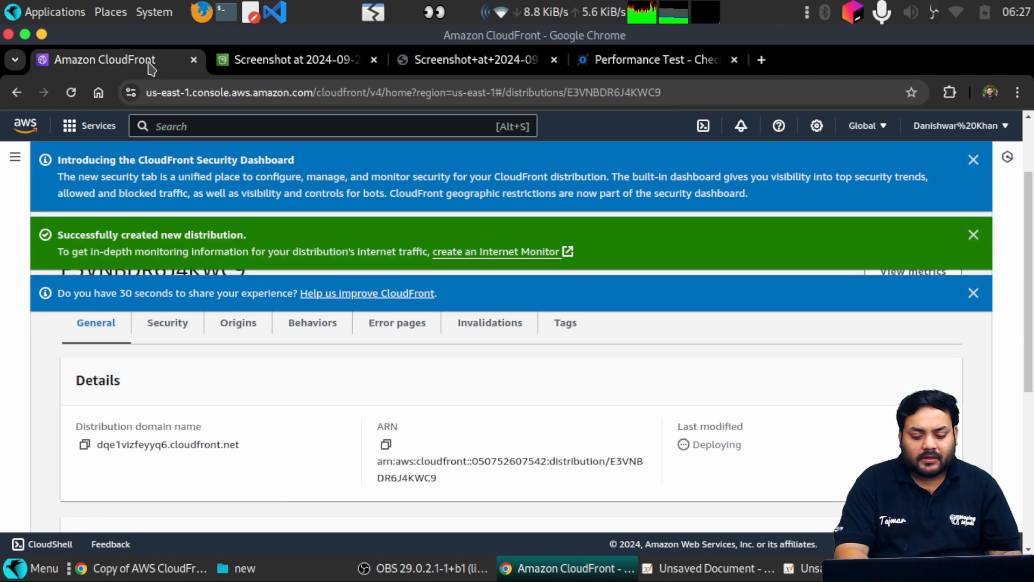
click(974, 161)
click(974, 161)
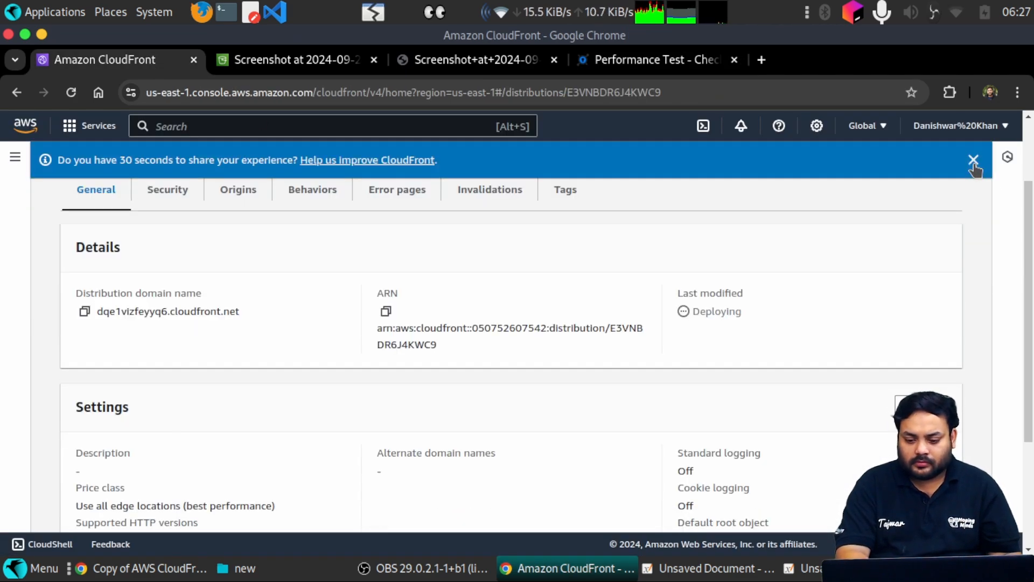
click(973, 160)
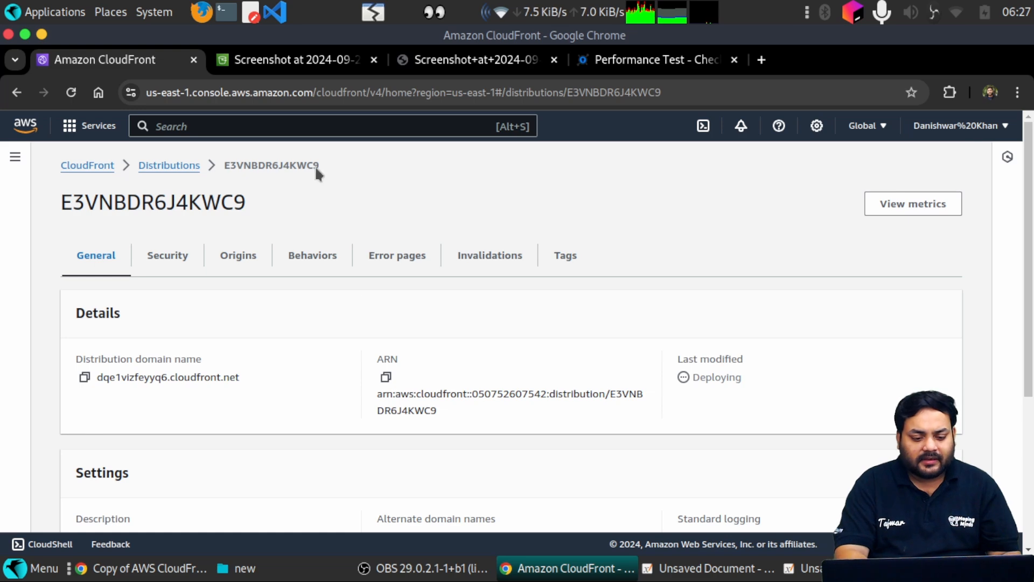
click(72, 95)
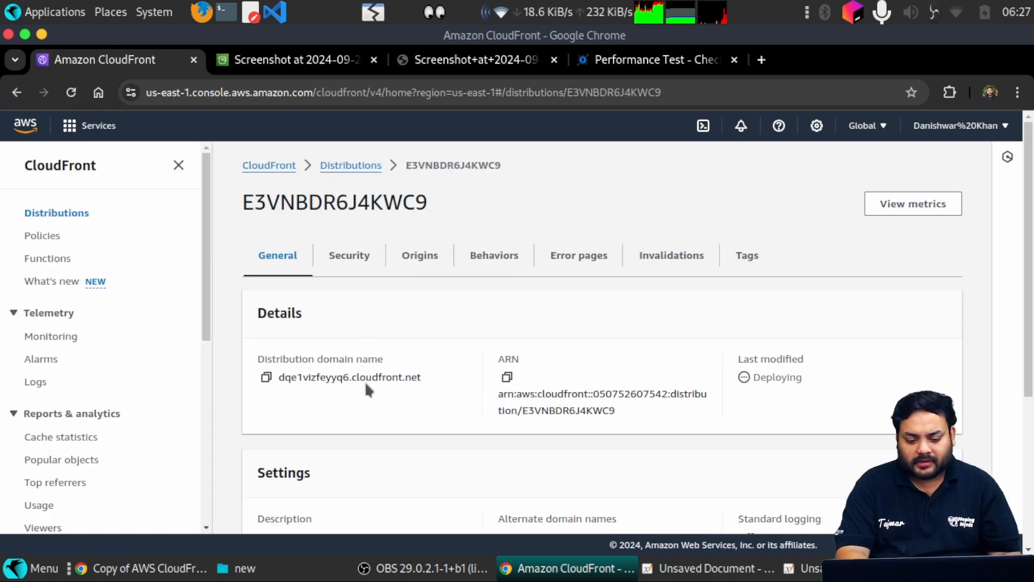
click(266, 377)
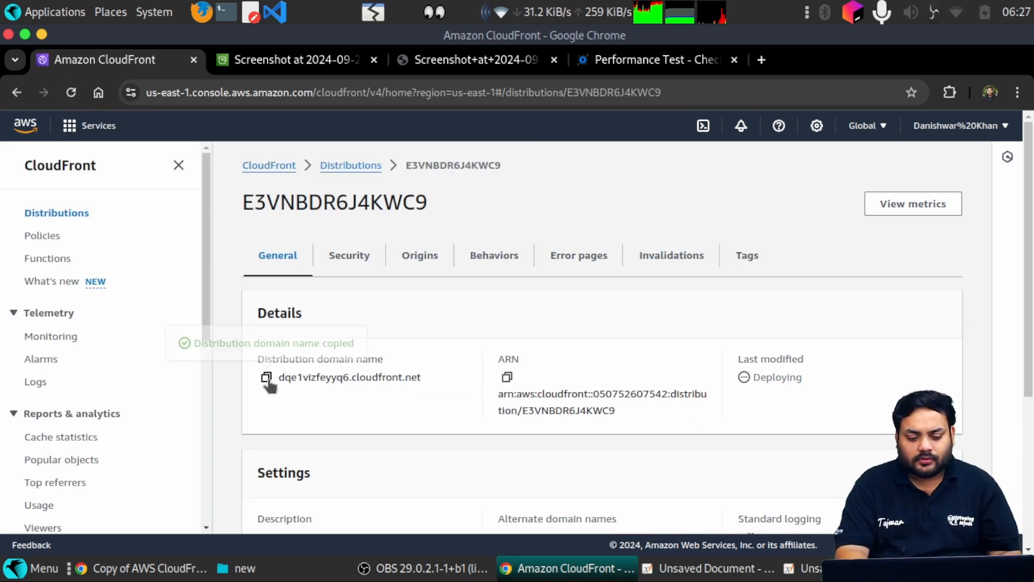
click(770, 63)
key(ctrl+v)
key(ctrl+shift+Tab)
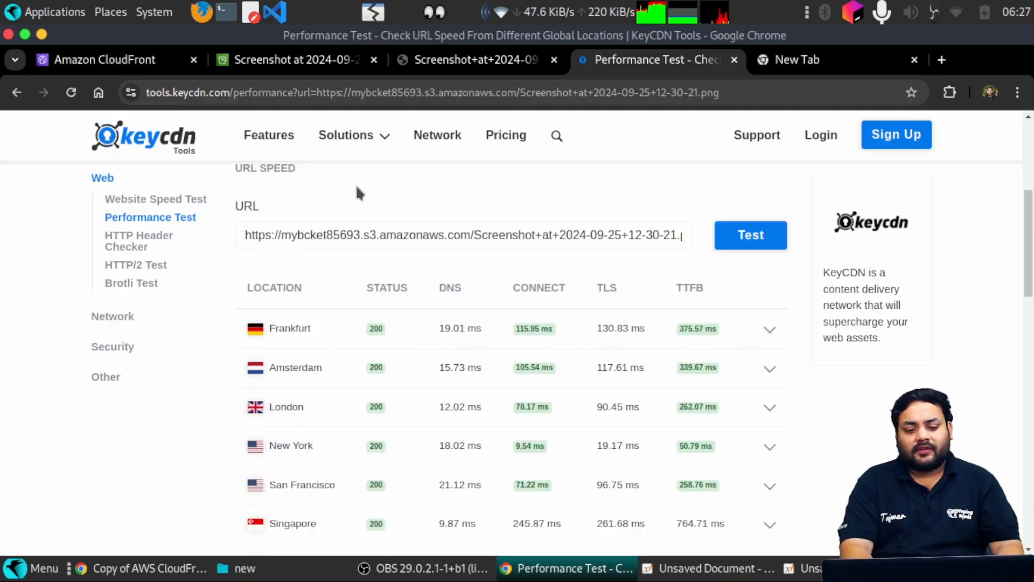
click(801, 64)
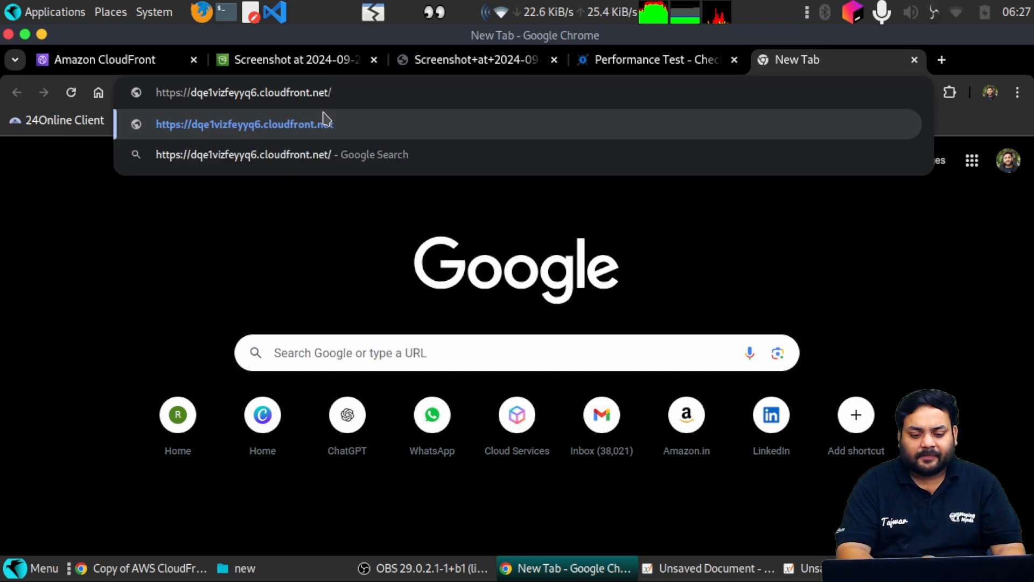
drag(356, 93, 379, 93)
Step: Copy the file name Screenshot+at+2024-09-25+12-30-21.png from the S3 object URL and append it to the CloudFront address
click(315, 62)
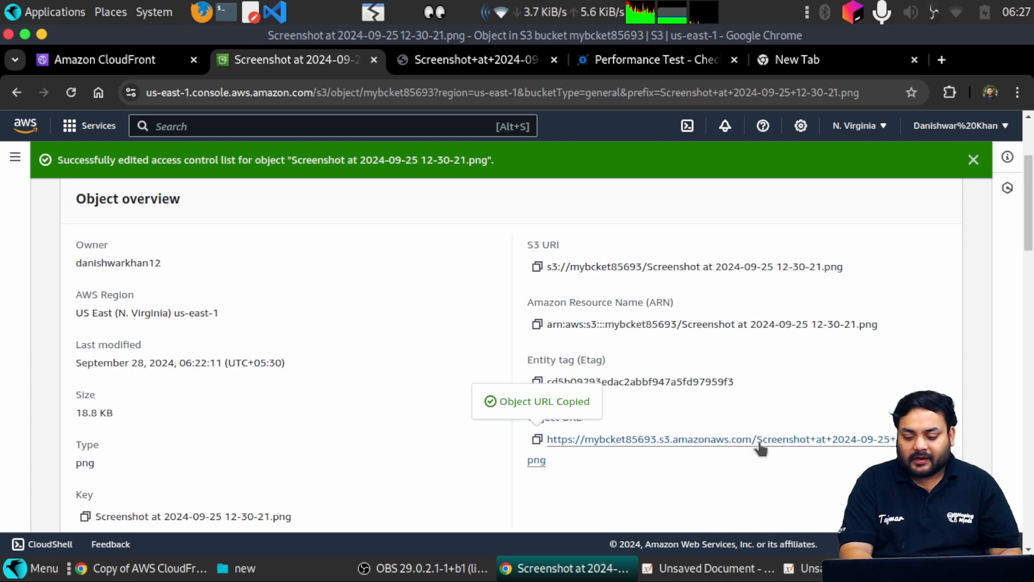
drag(552, 462, 757, 438)
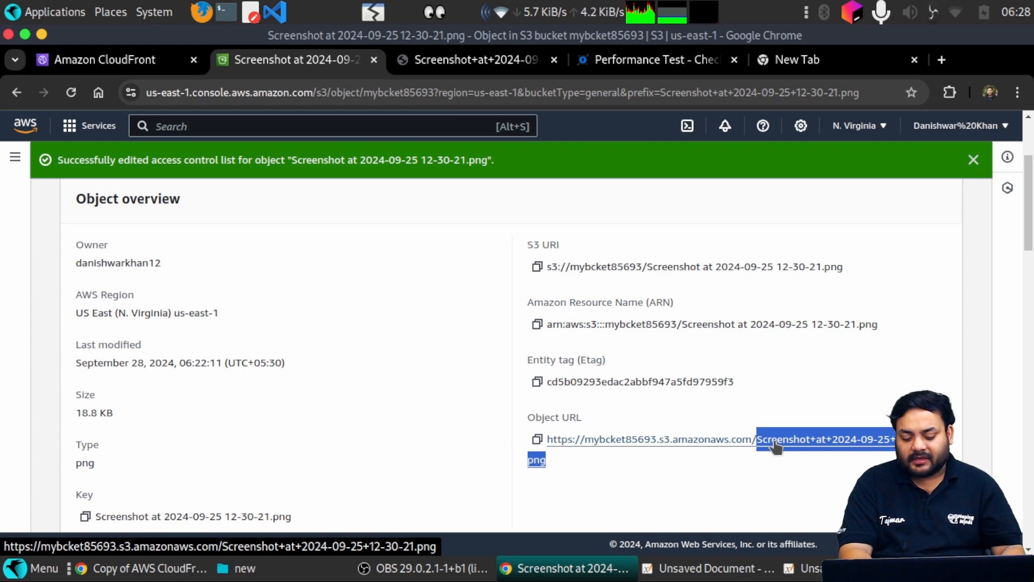
key(ctrl+c)
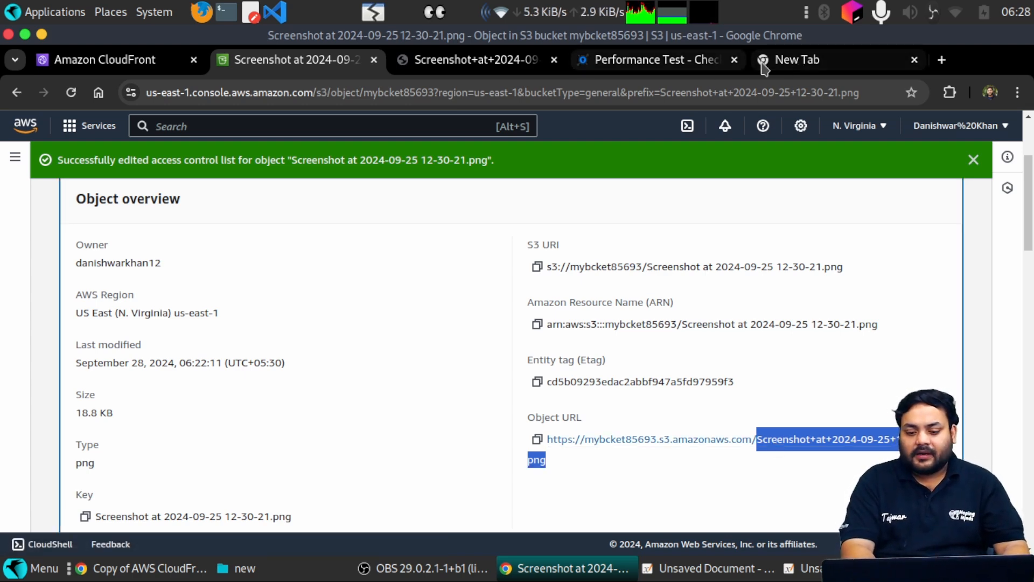
click(787, 60)
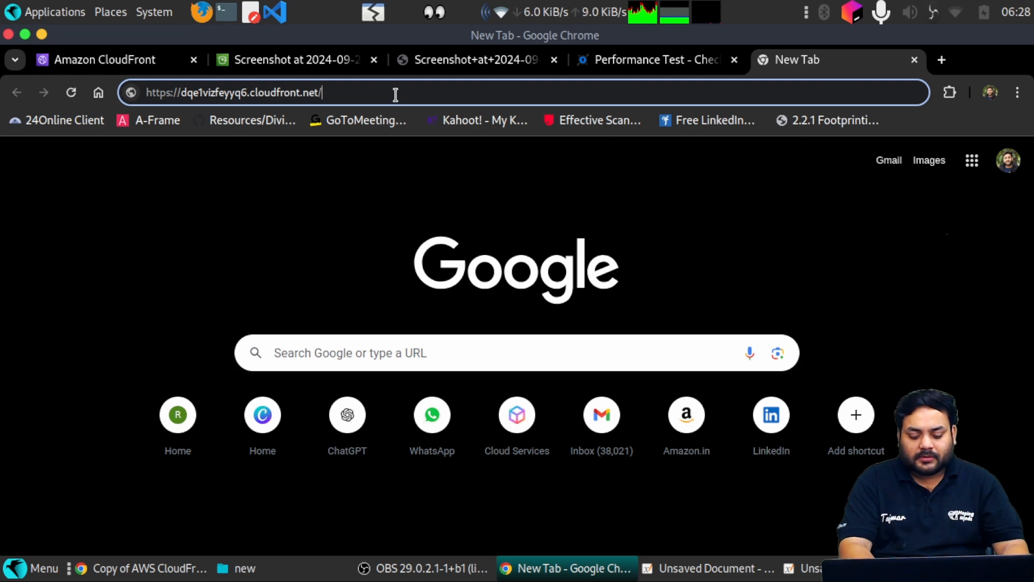
key(ctrl+v)
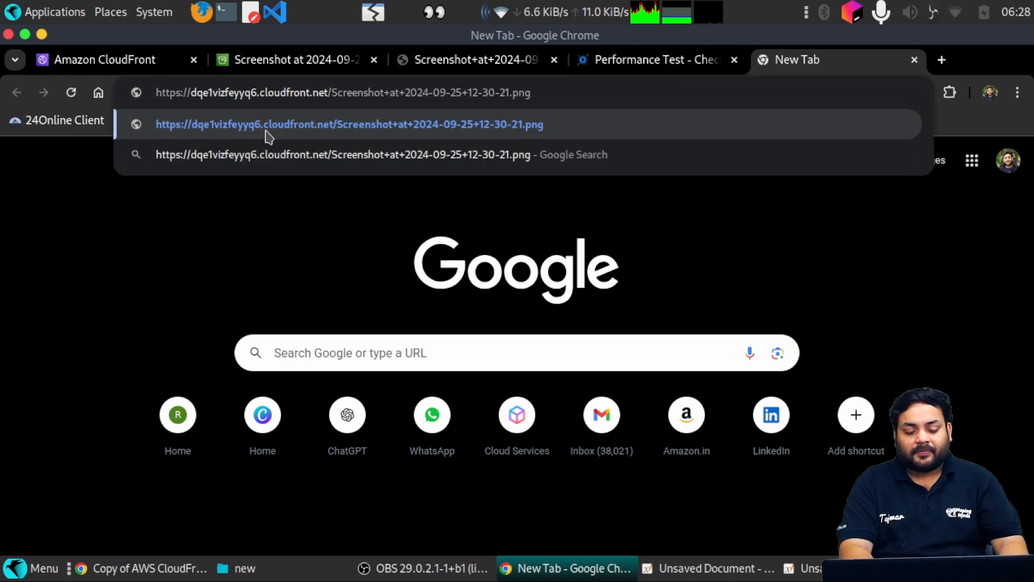
Step: Check the domain and file name parts of the assembled CloudFront address, and load the image from it
drag(332, 93, 145, 93)
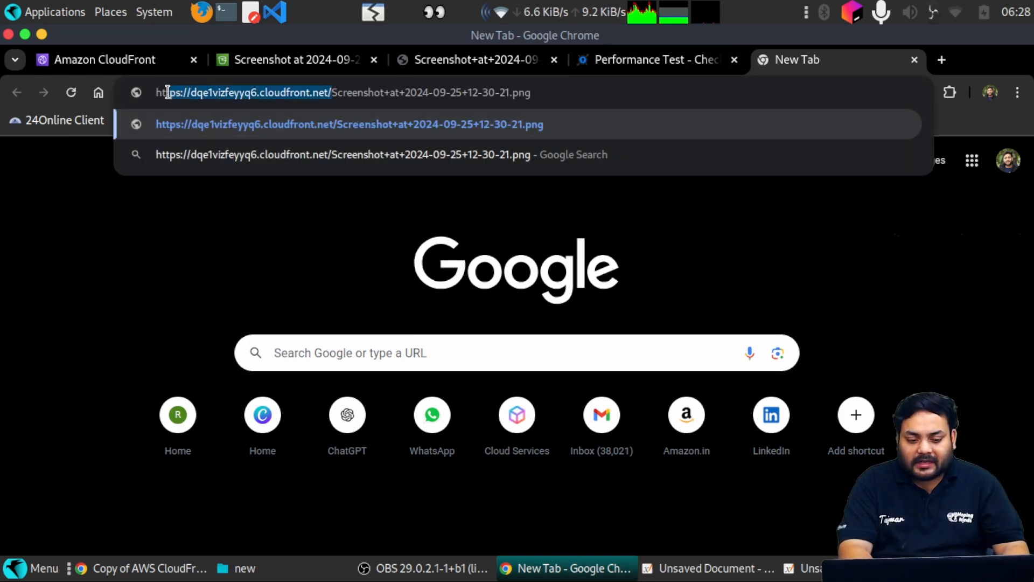
drag(331, 92, 513, 93)
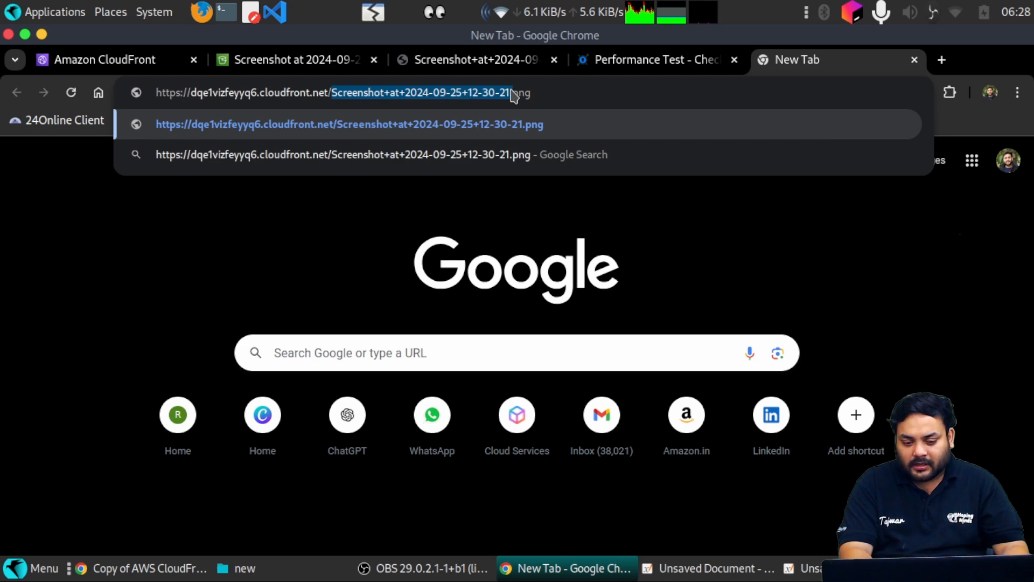
click(512, 92)
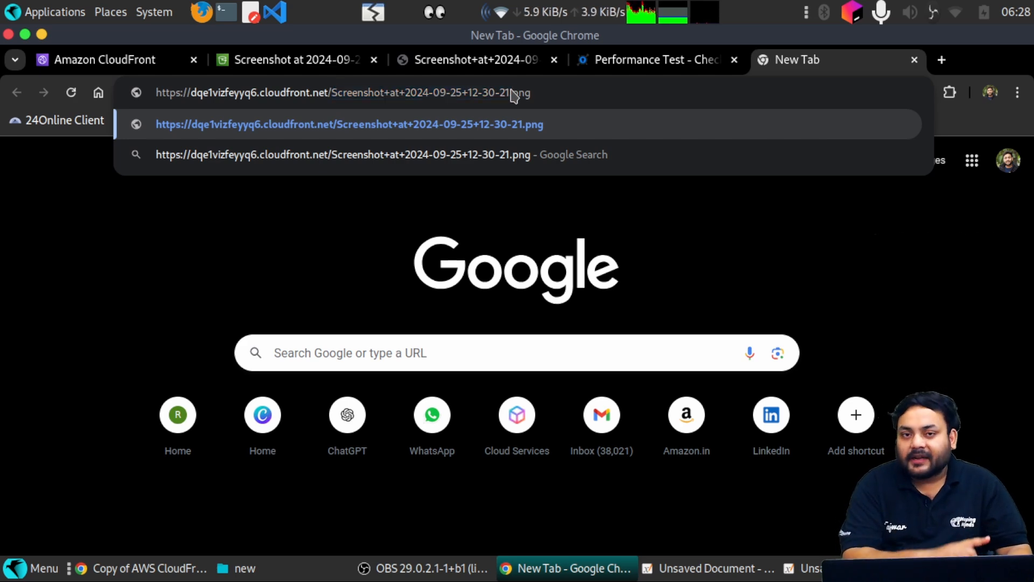
drag(560, 105, 354, 96)
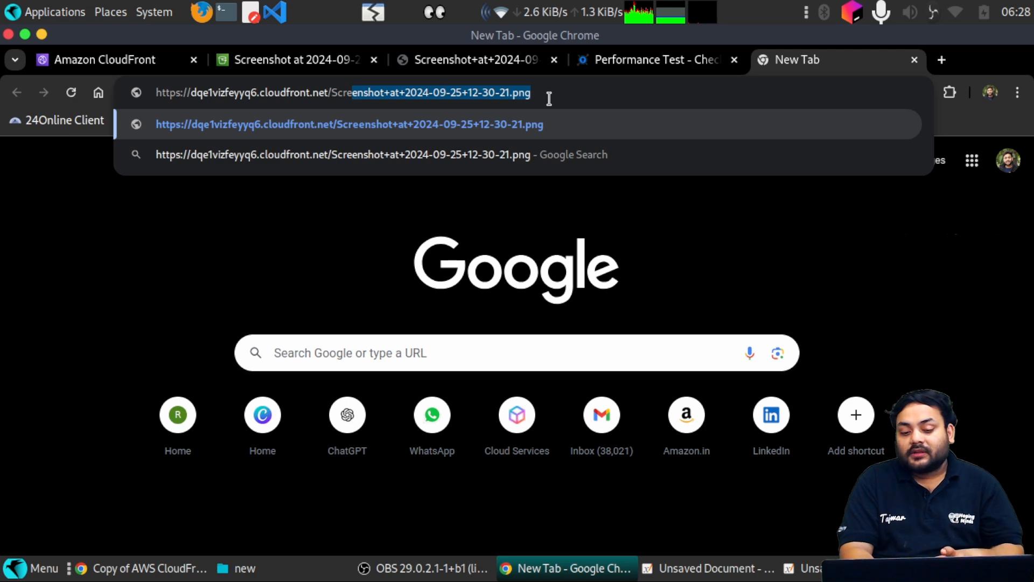
drag(547, 97, 341, 93)
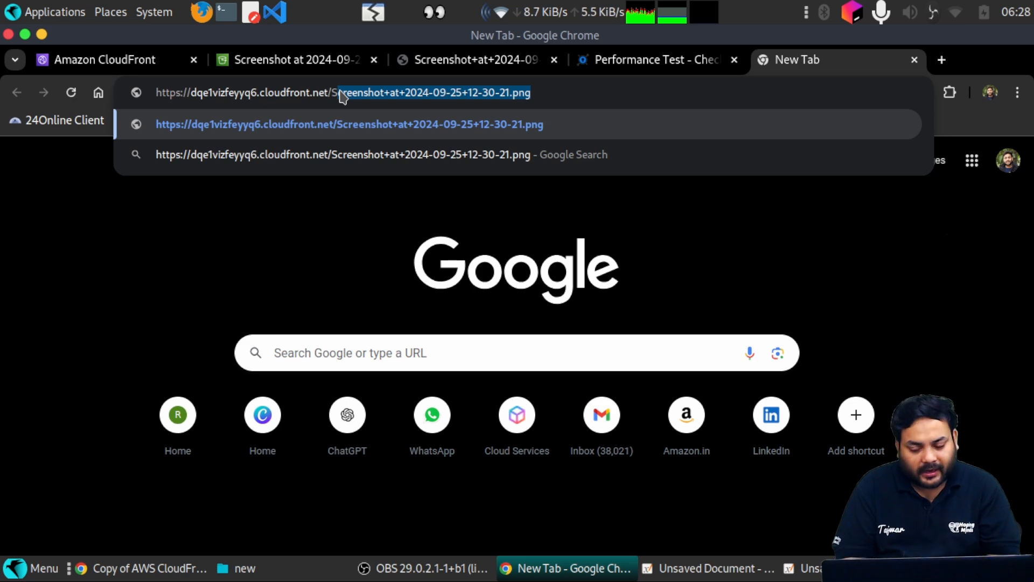
key(Return)
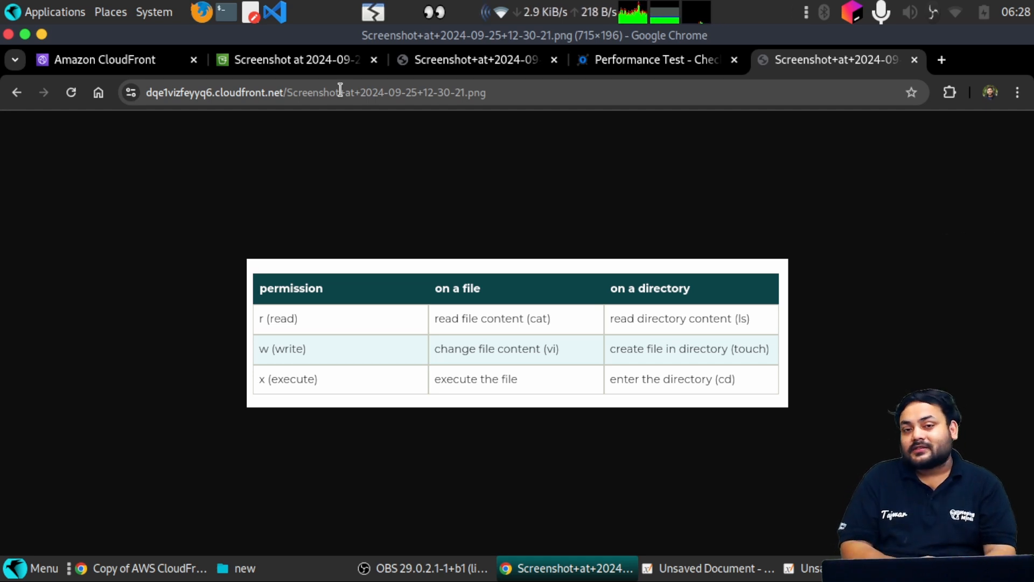
Step: Select the complete CloudFront URL of the loaded image
click(503, 93)
double_click(506, 94)
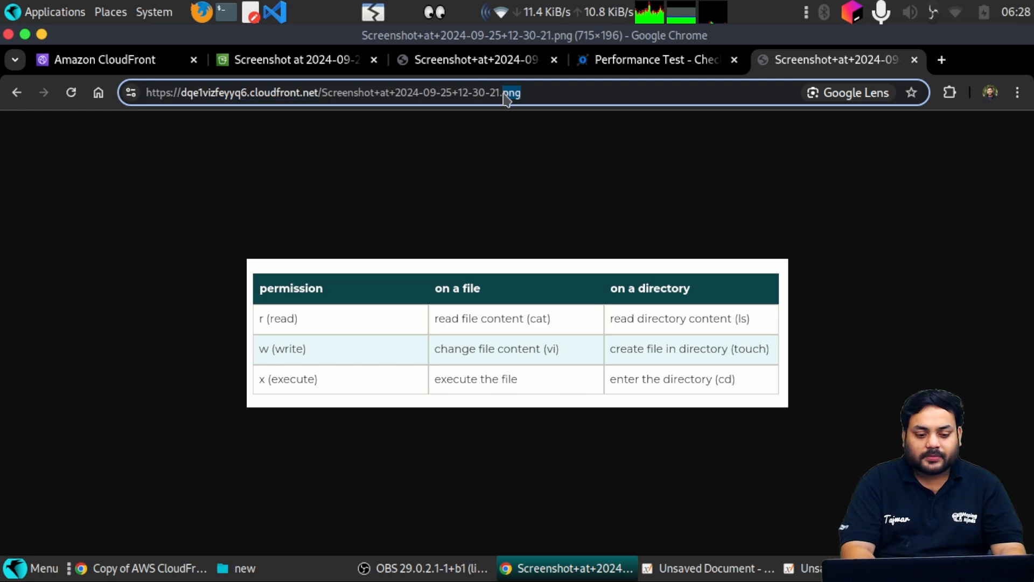
key(ctrl+a)
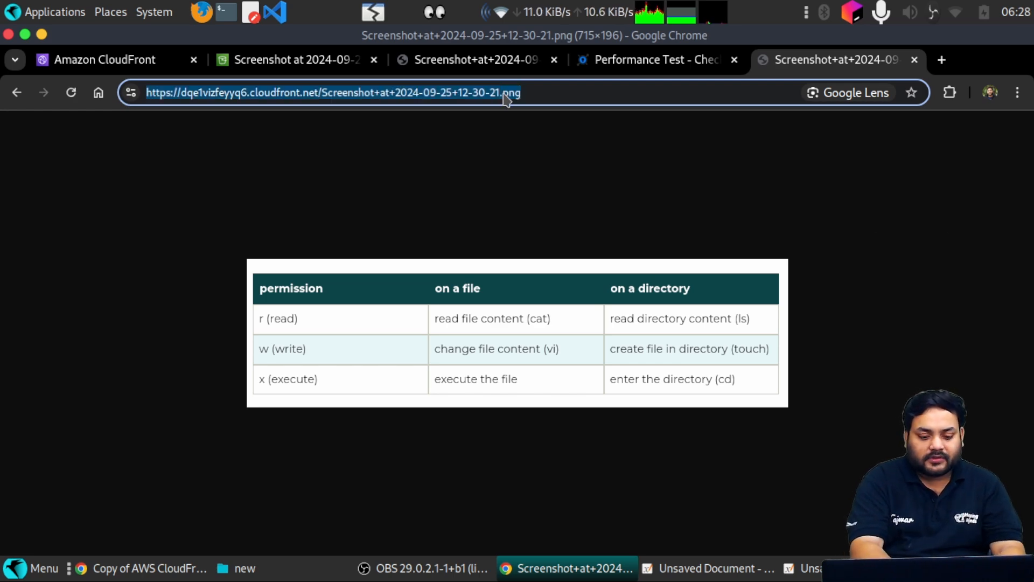
Step: Duplicate the browser tab with the KeyCDN performance test of the S3 image
click(662, 58)
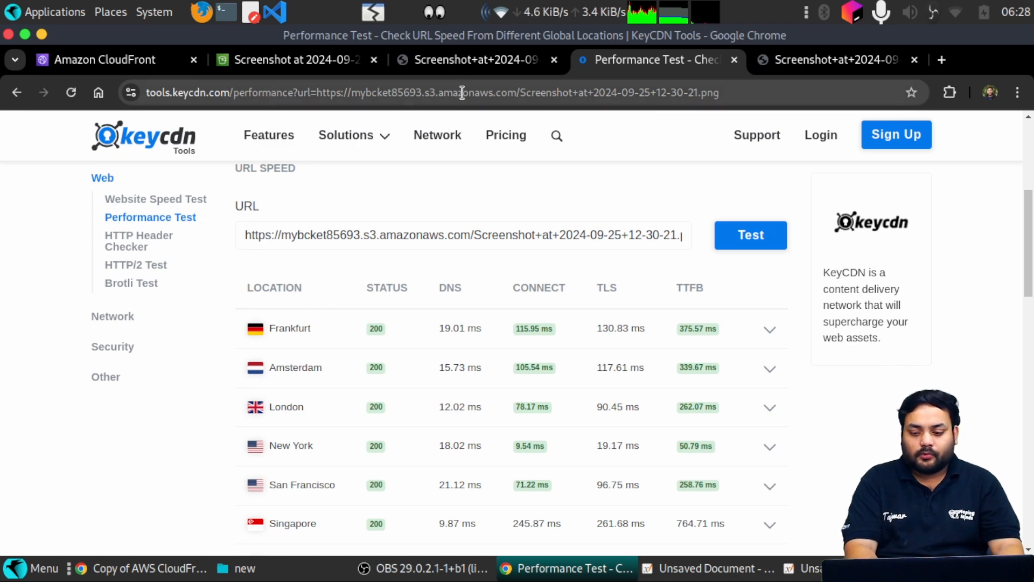
right_click(663, 59)
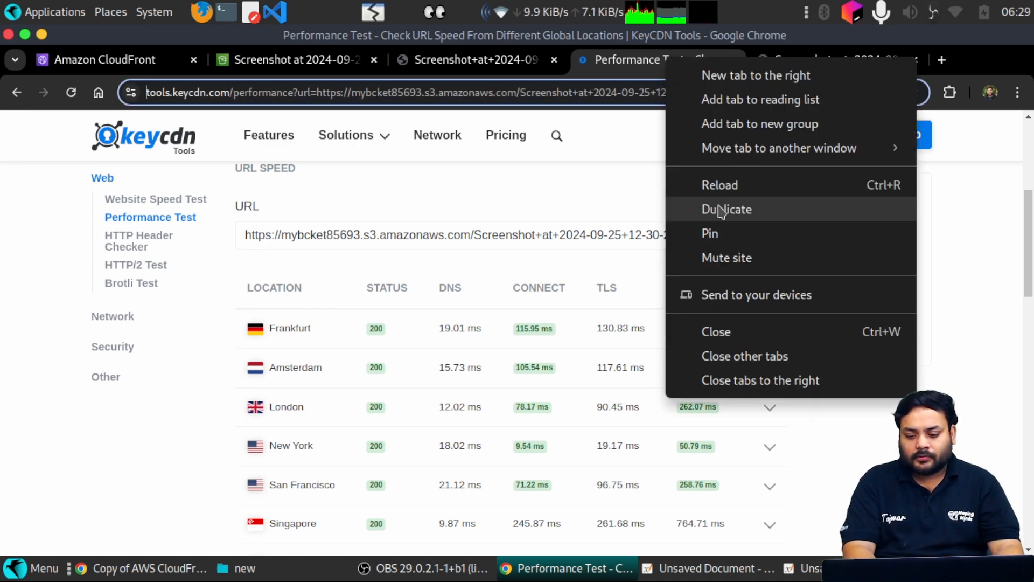
click(721, 210)
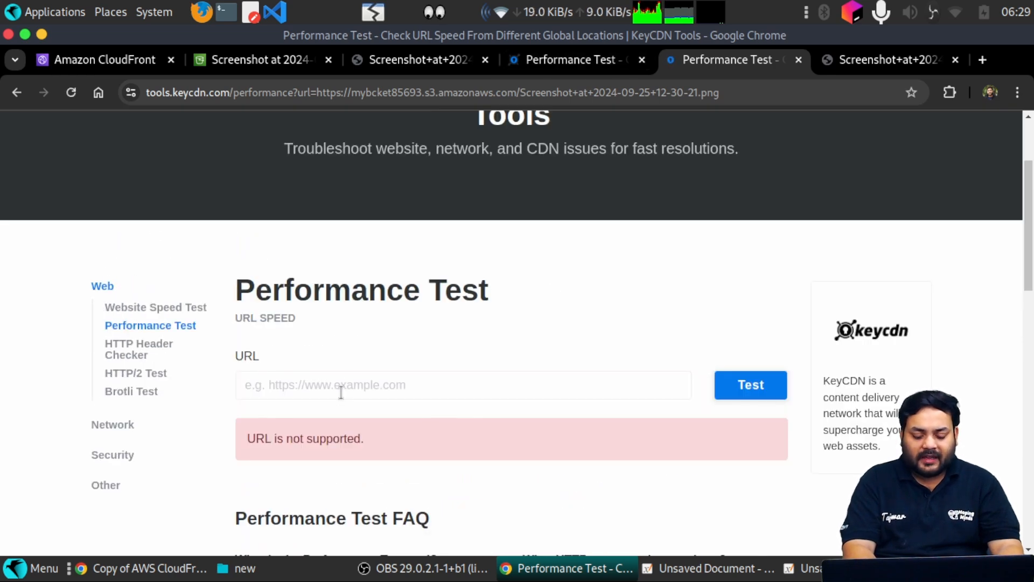
Step: Enter the copied CloudFront URL in the performance test, check it against the tested S3 URL, and run the test
click(341, 386)
key(ctrl+v)
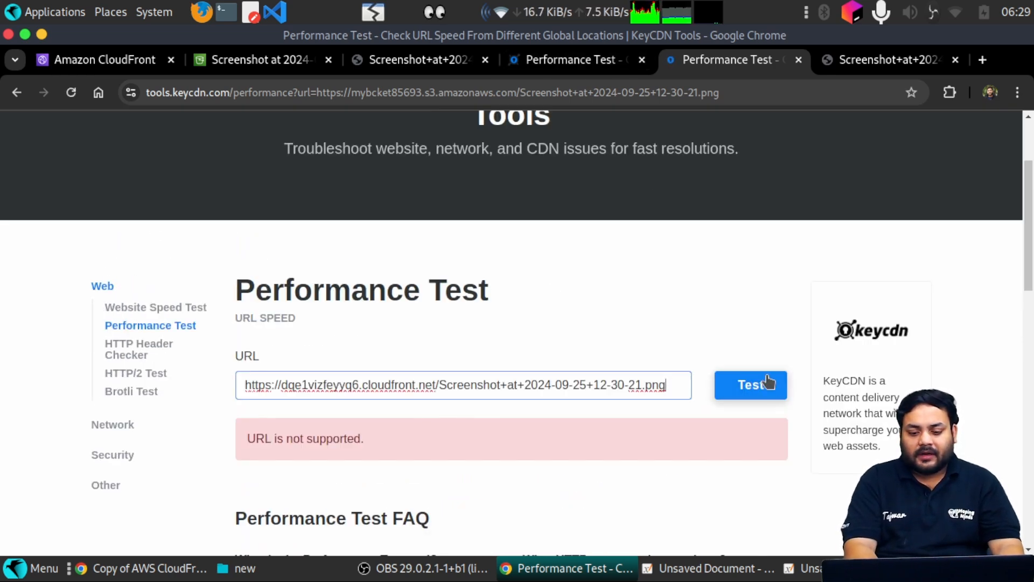
click(586, 69)
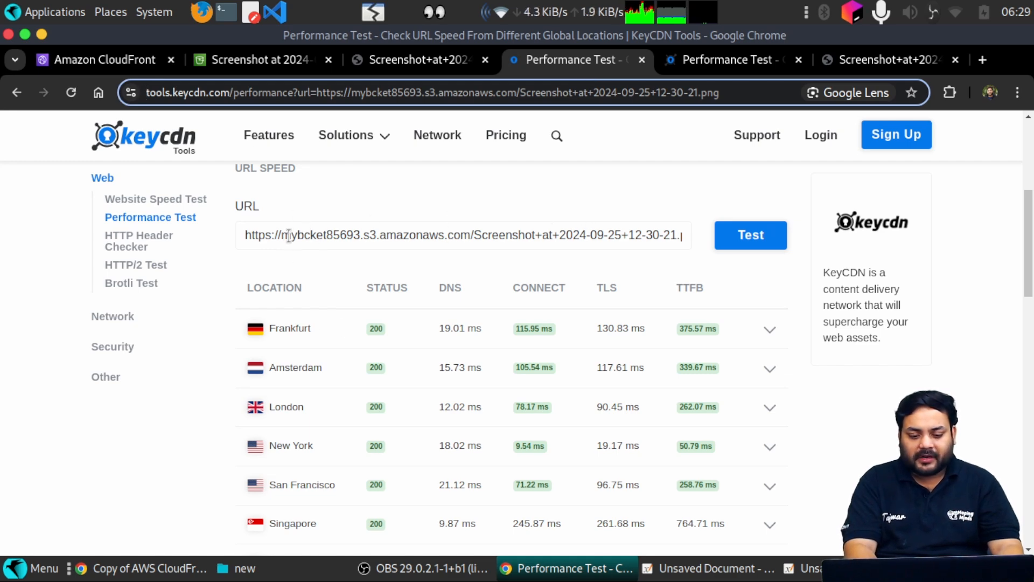
drag(291, 236, 350, 247)
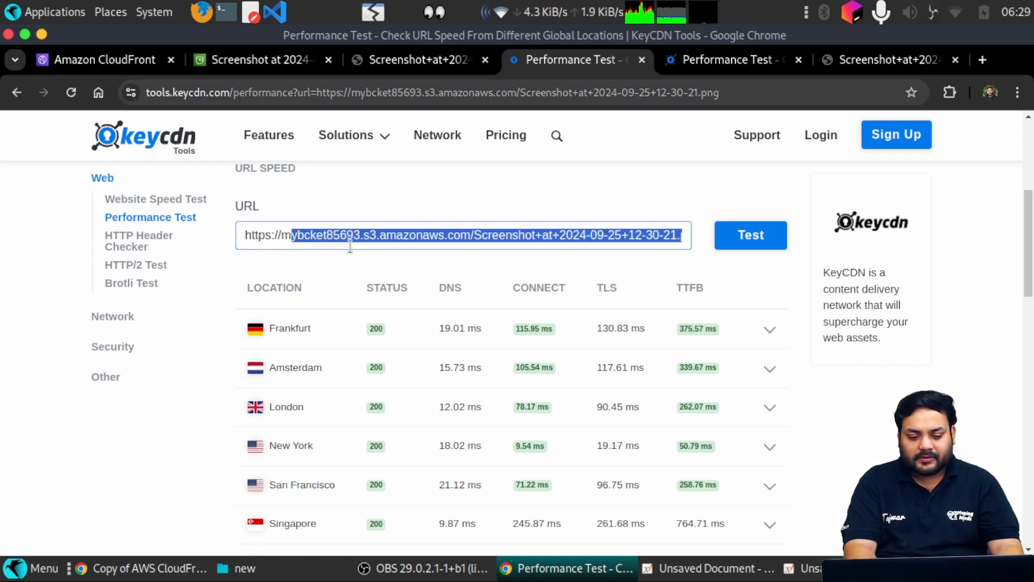
click(695, 60)
drag(326, 384, 405, 385)
click(405, 384)
click(740, 385)
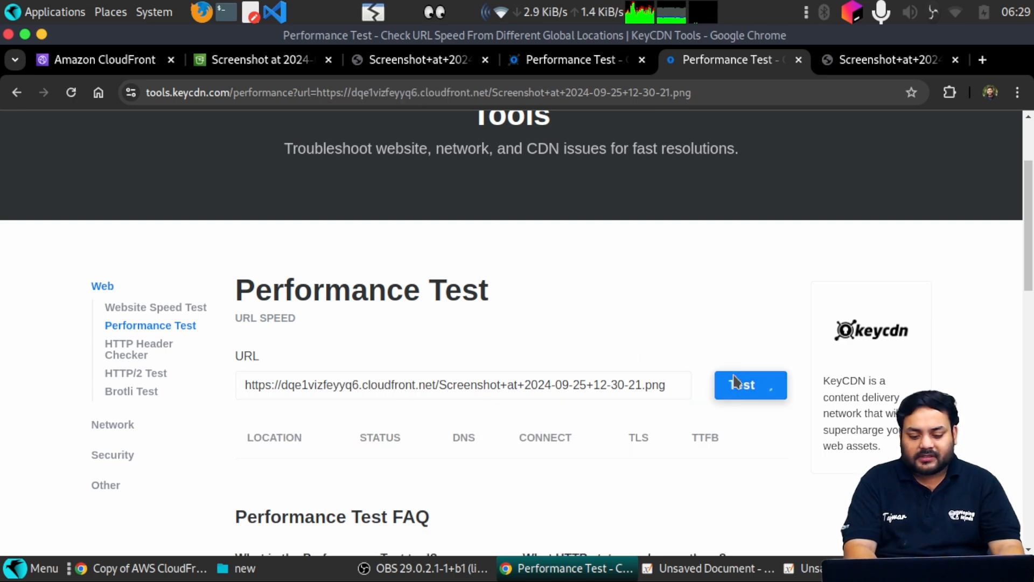
Step: Compare the CloudFront image's connect times with those of the S3 image, particularly for Frankfurt
scroll(624, 246, down, 1)
scroll(623, 246, down, 2)
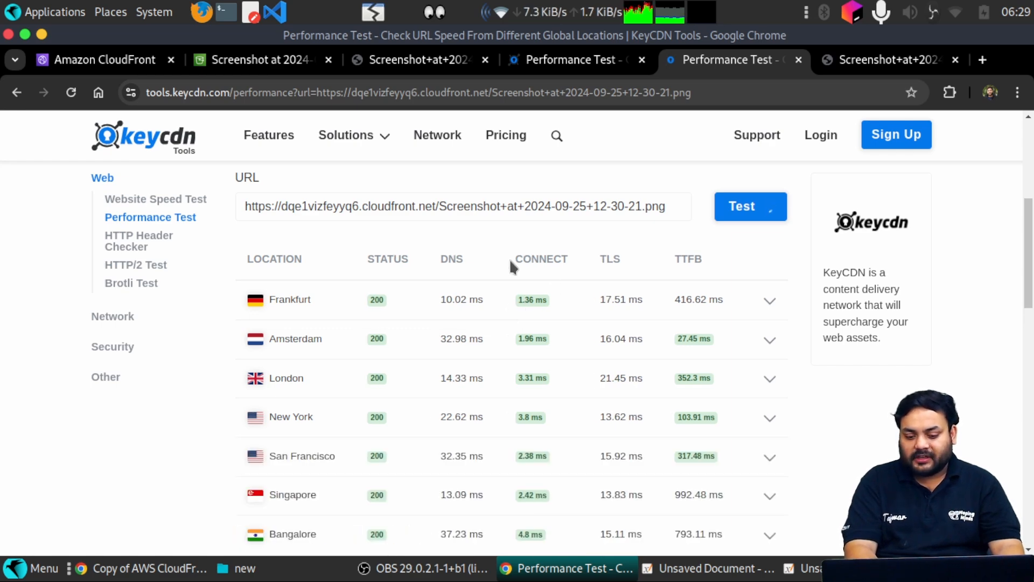
click(538, 67)
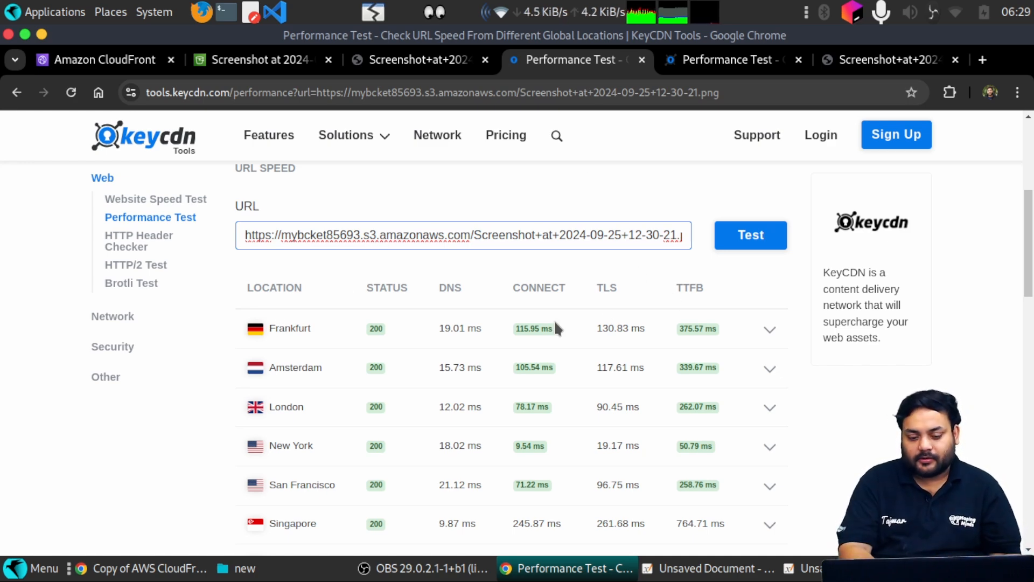
click(725, 59)
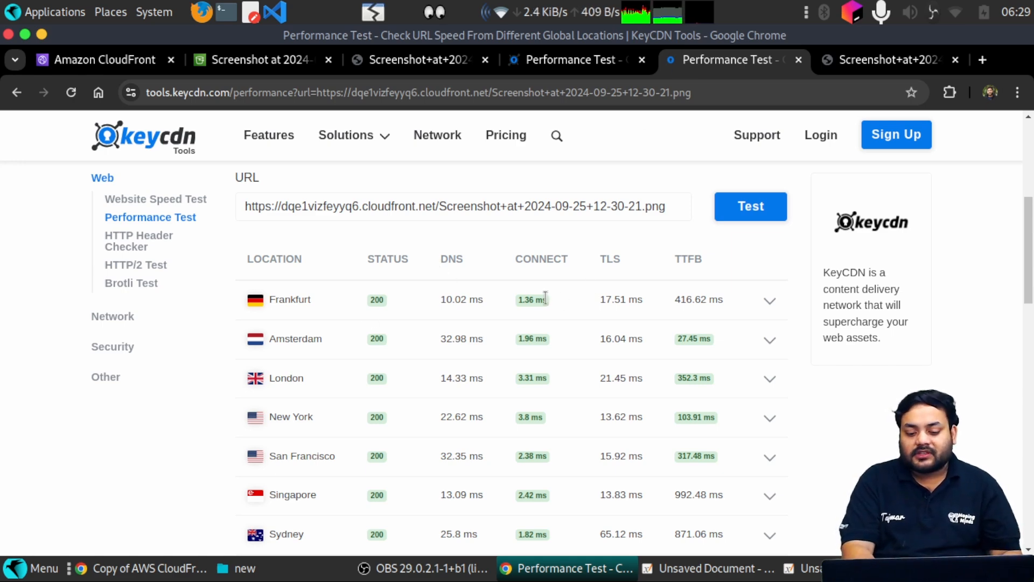
drag(546, 298, 517, 304)
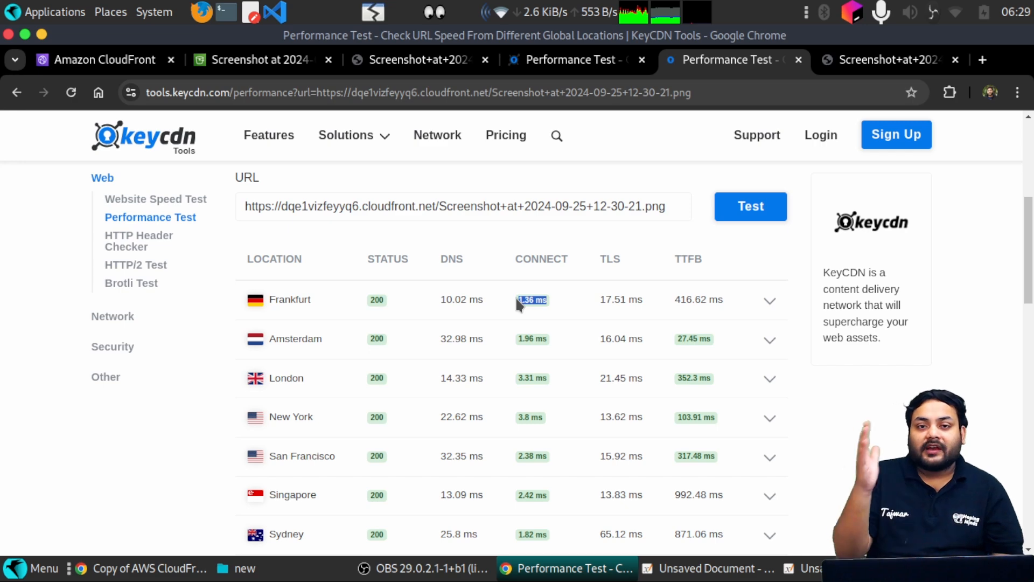